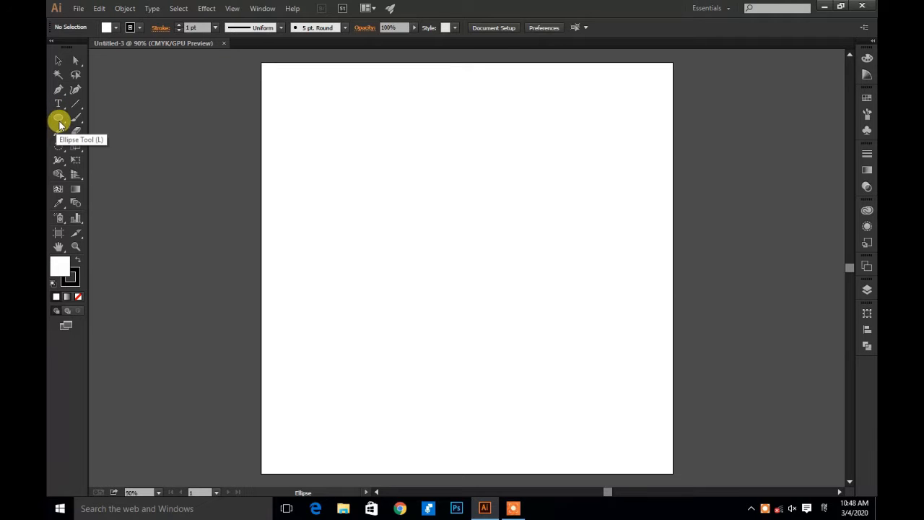
# Draw a circle about 567 pt in diameter and move it near the centre of the artboard.
pyautogui.click(61, 126)
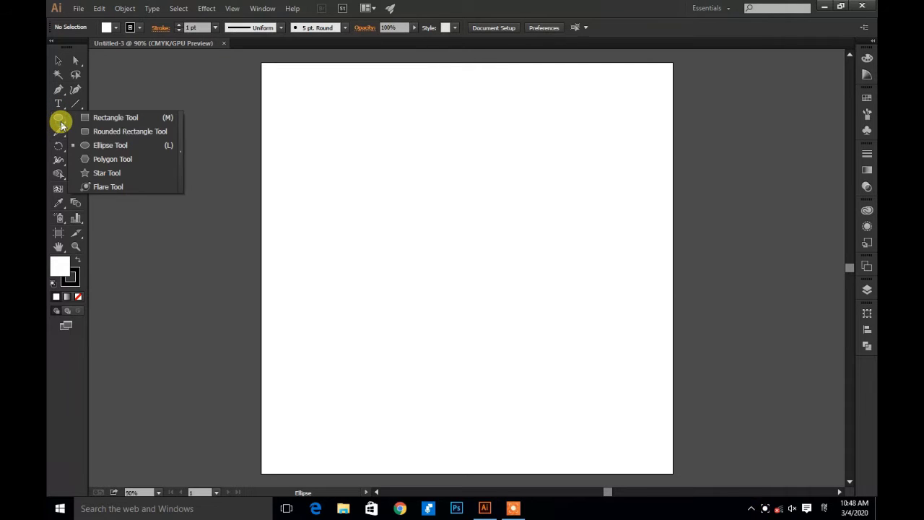
pyautogui.click(99, 148)
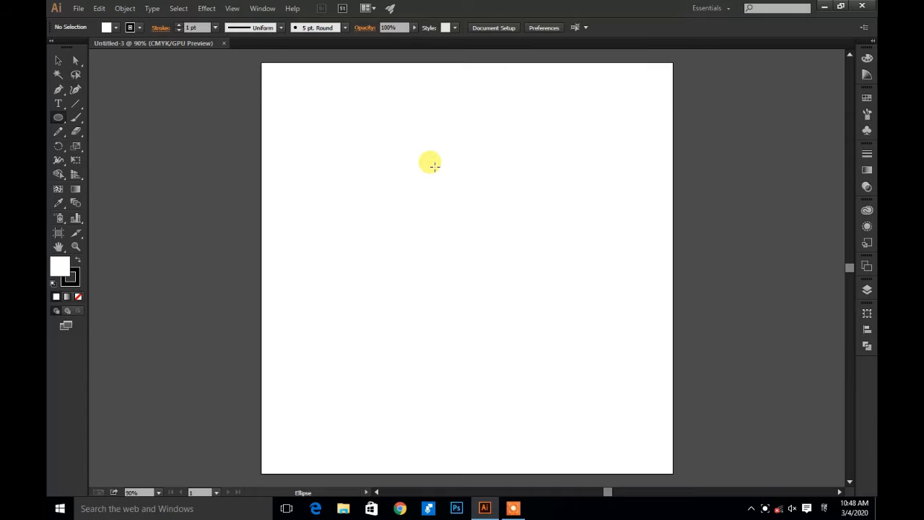
pyautogui.moveTo(434, 166); pyautogui.dragTo(434, 166)
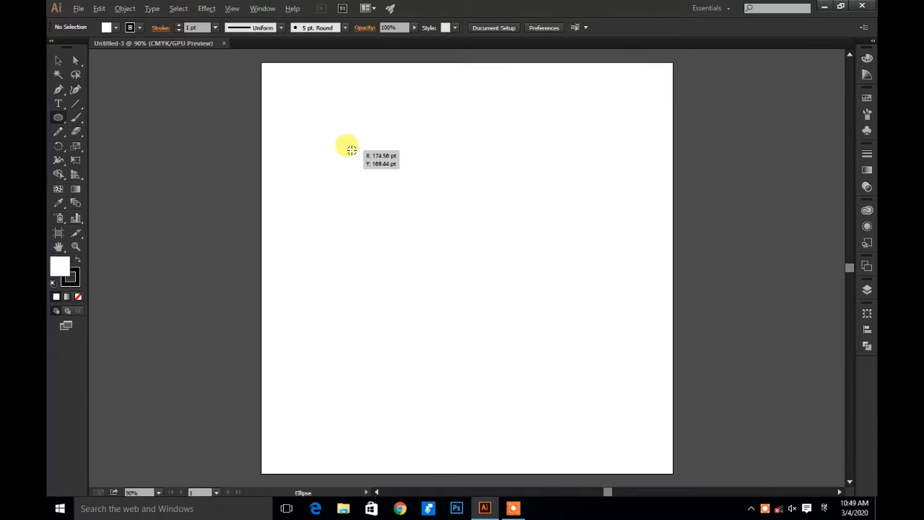
pyautogui.moveTo(352, 150); pyautogui.dragTo(635, 442)
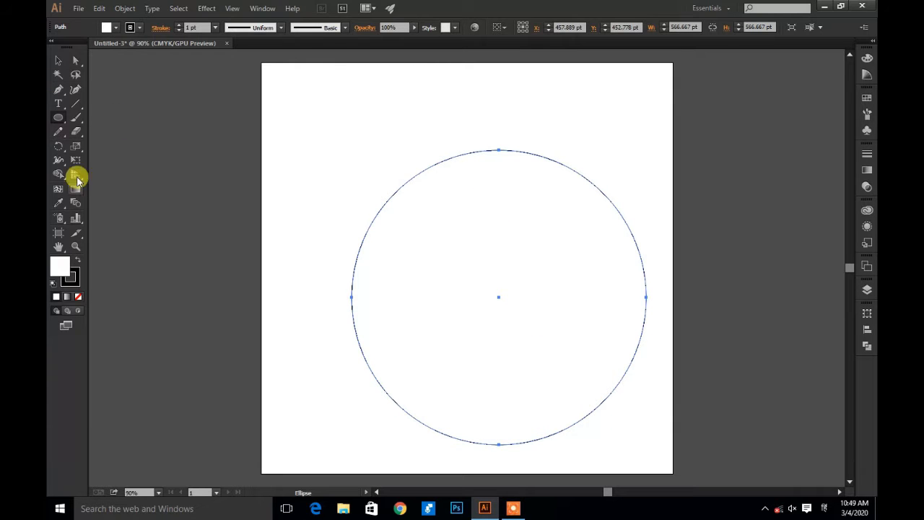
pyautogui.click(57, 61)
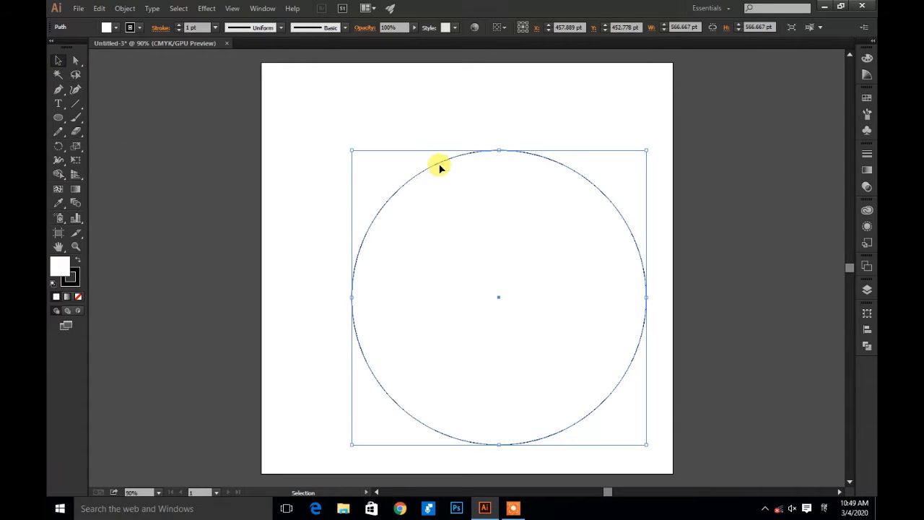
pyautogui.moveTo(429, 167); pyautogui.dragTo(403, 140)
# Fill the circle with a muted red.
pyautogui.doubleClick(61, 266)
pyautogui.click(623, 224)
pyautogui.click(825, 197)
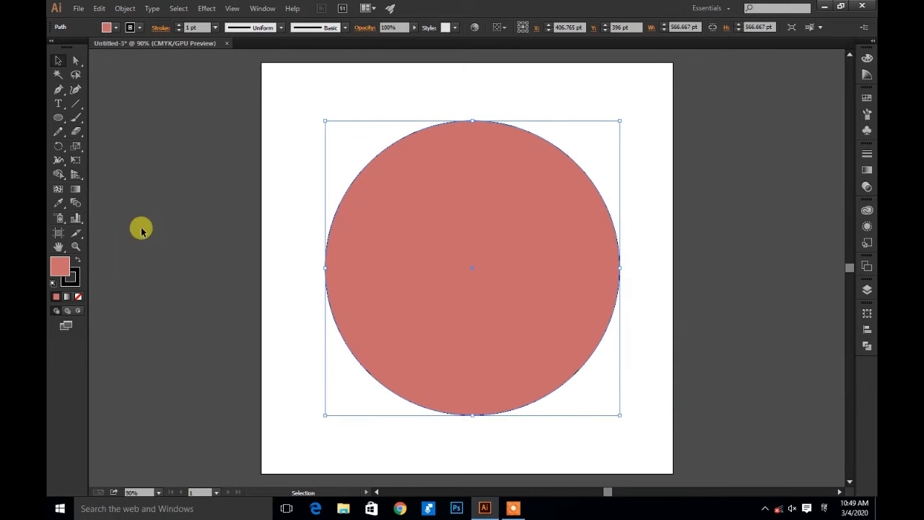
# Remove the circle's fill and set its stroke weight to 2 pt.
pyautogui.click(78, 296)
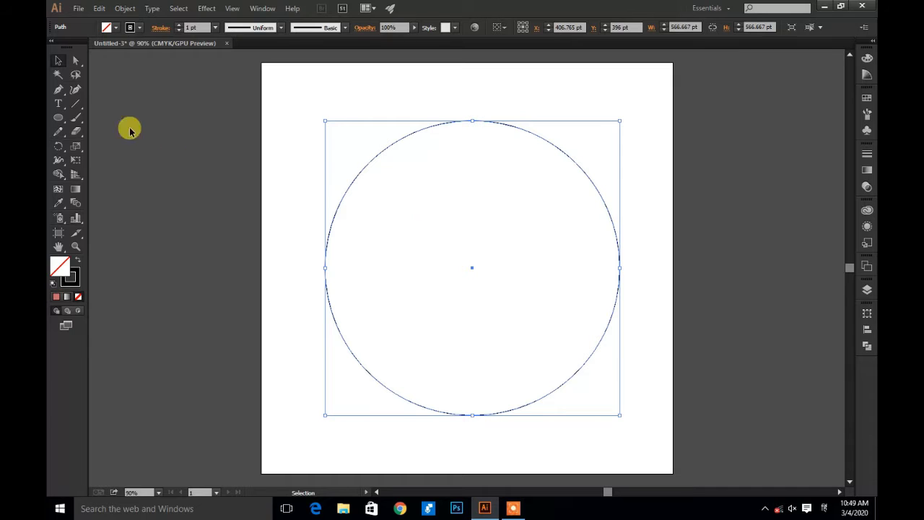
pyautogui.click(178, 24)
pyautogui.click(611, 97)
pyautogui.click(573, 159)
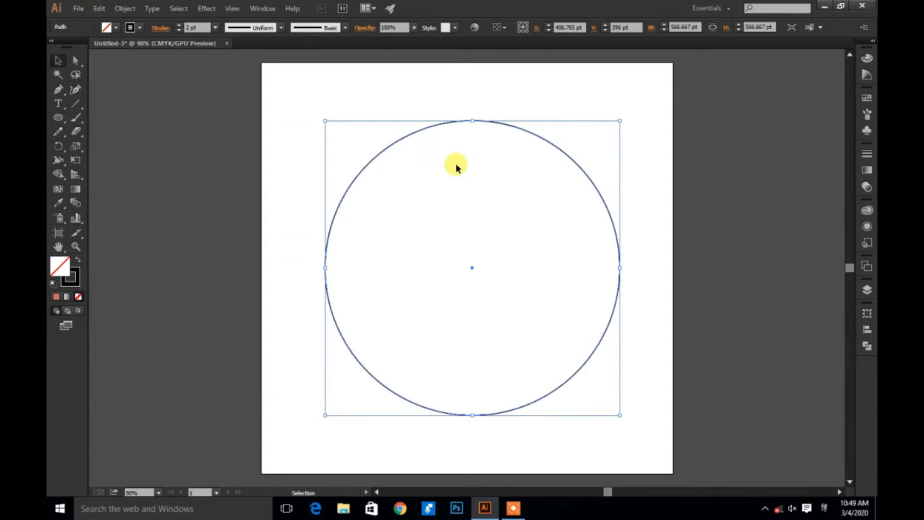
# Copy the circle and paste a duplicate of it onto the artboard.
pyautogui.rightClick(403, 139)
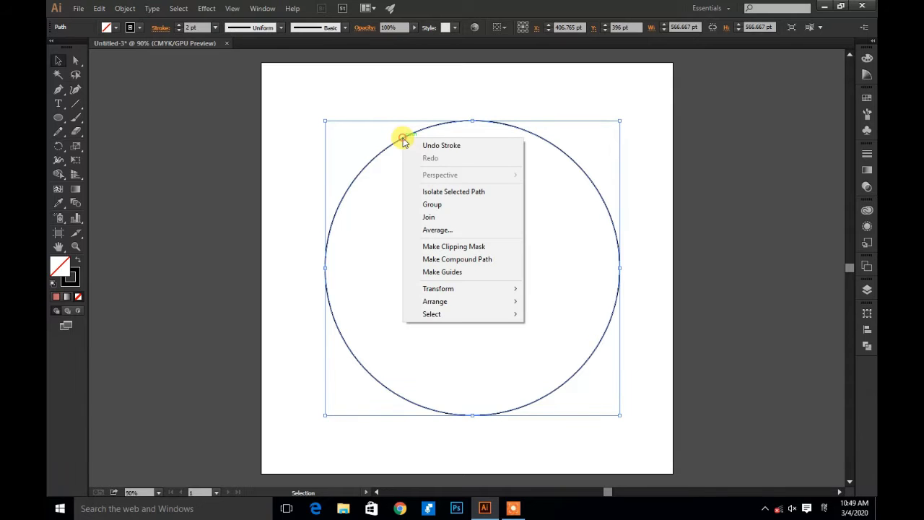
pyautogui.click(363, 170)
pyautogui.click(100, 8)
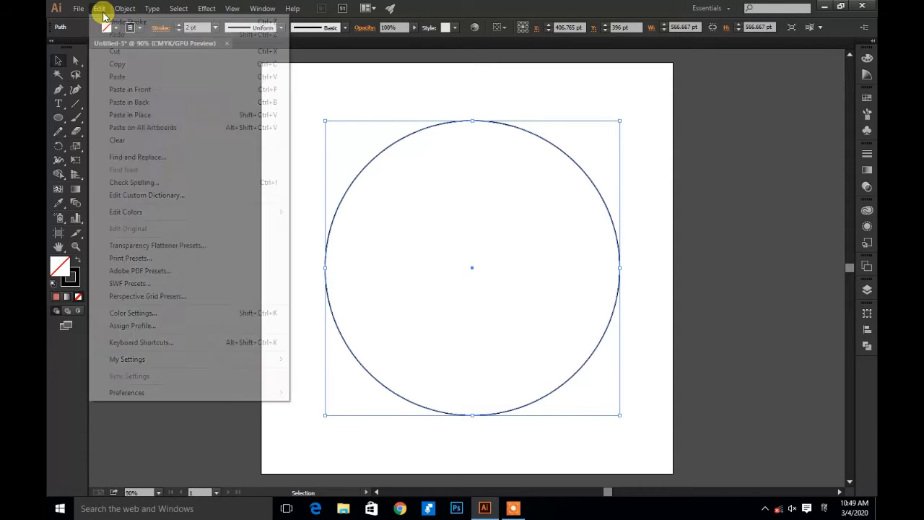
pyautogui.click(116, 65)
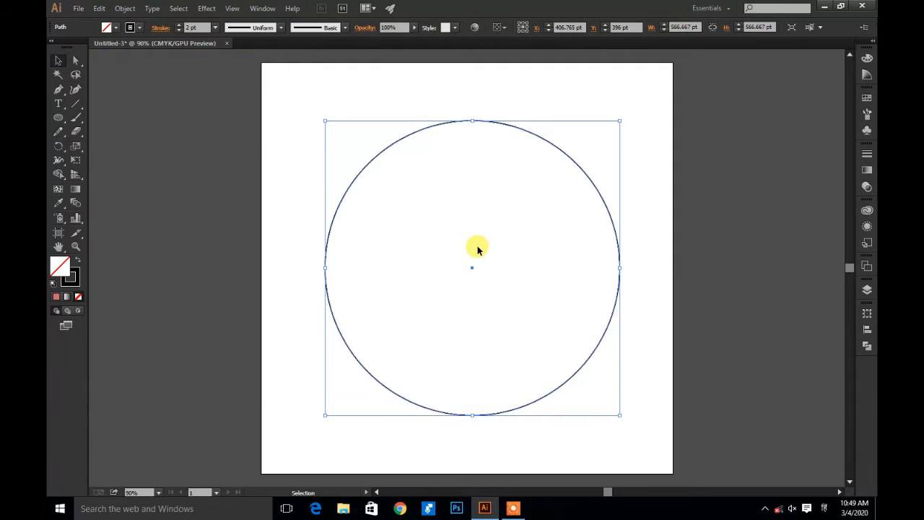
pyautogui.click(99, 9)
pyautogui.click(121, 77)
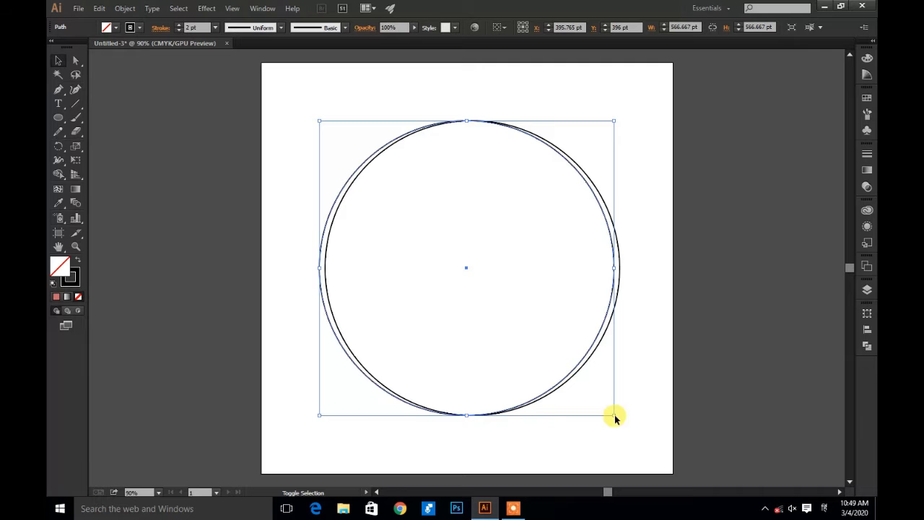
# Scale the pasted circle down to about 386 pt and position it inside the large circle, touching its top edge.
pyautogui.moveTo(612, 416); pyautogui.dragTo(543, 322)
pyautogui.moveTo(508, 174); pyautogui.dragTo(555, 169)
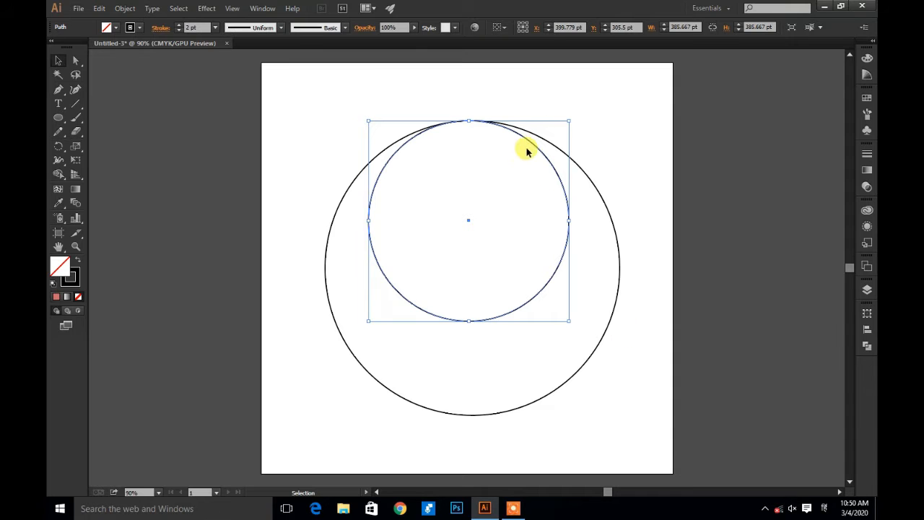
pyautogui.moveTo(522, 137); pyautogui.dragTo(527, 138)
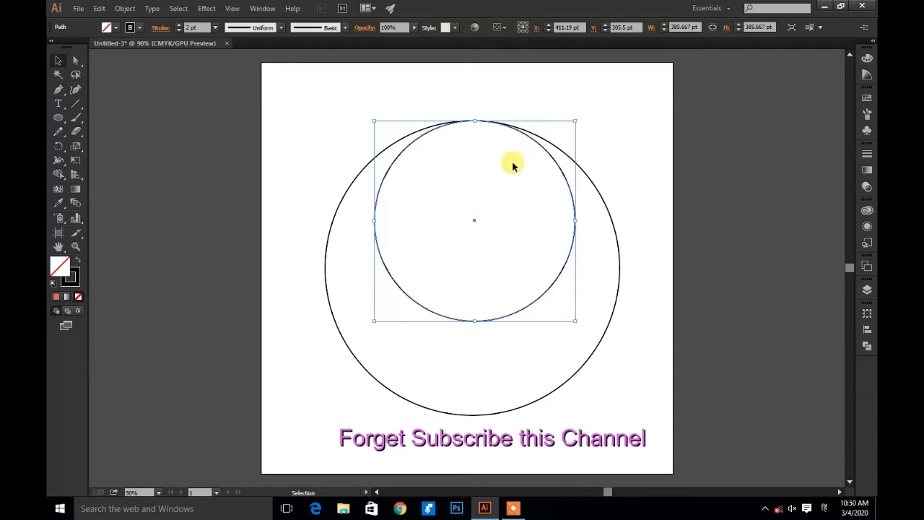
pyautogui.click(489, 351)
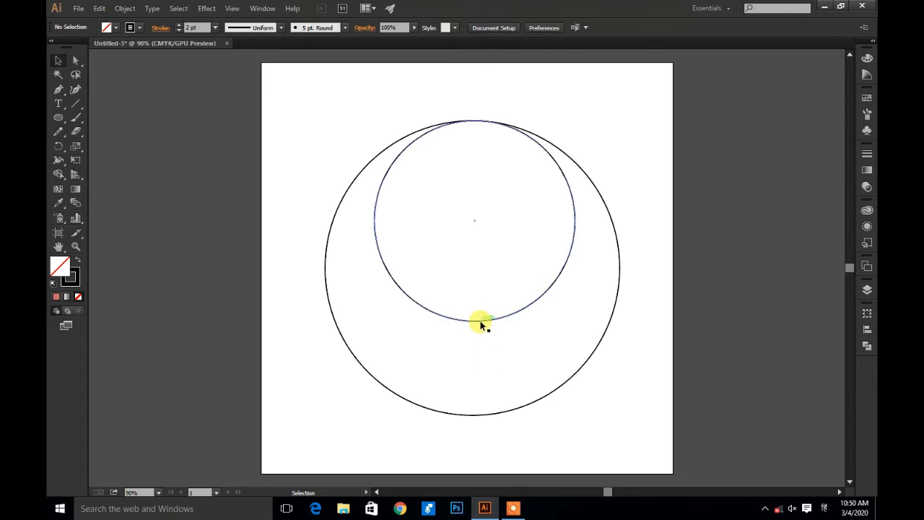
# Duplicate the small circle 181 pt straight down so the copy touches the bottom edge of the large circle.
pyautogui.click(481, 320)
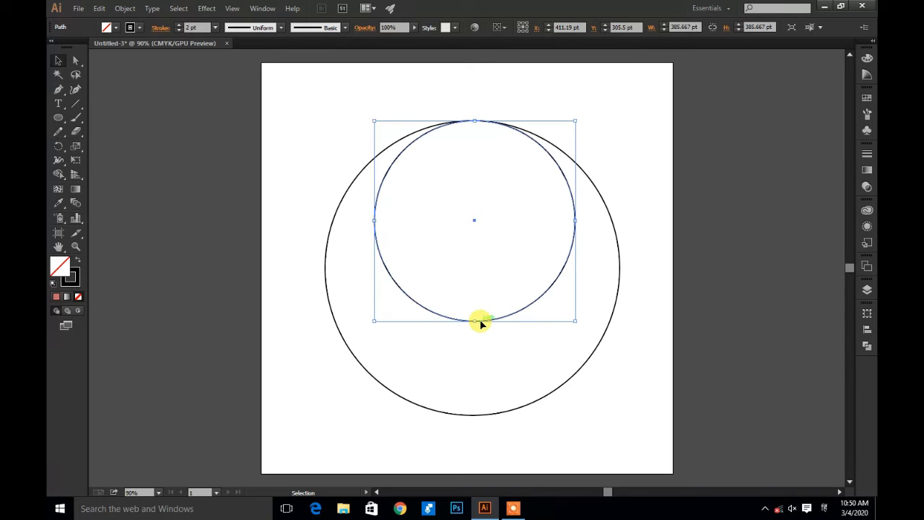
pyautogui.moveTo(517, 317); pyautogui.dragTo(517, 410)
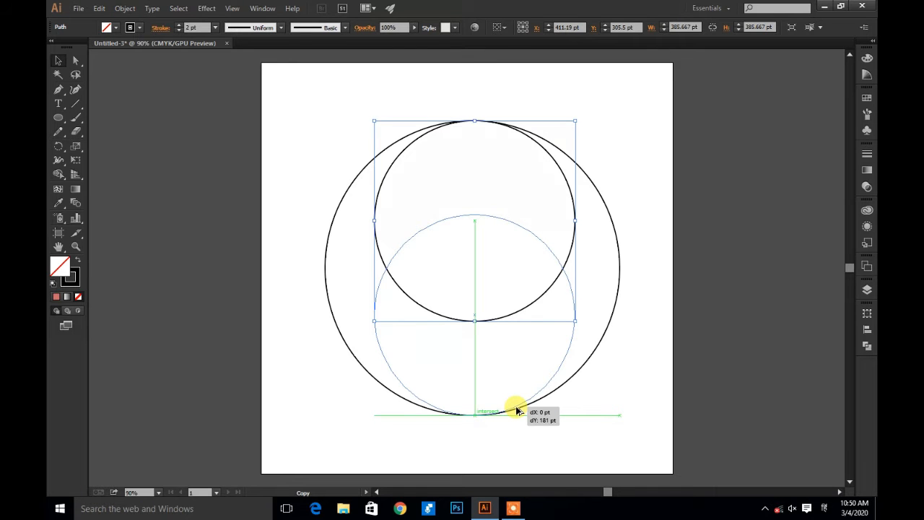
pyautogui.moveTo(517, 410); pyautogui.dragTo(517, 409)
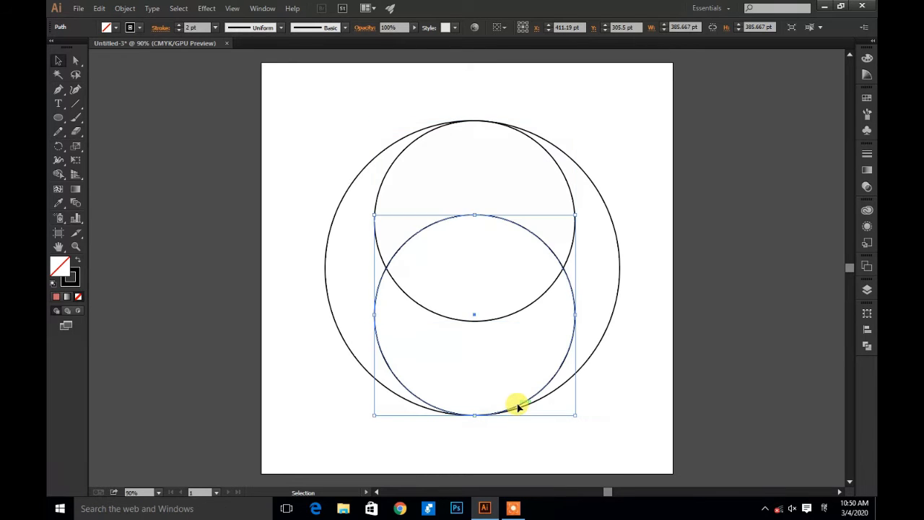
pyautogui.click(615, 464)
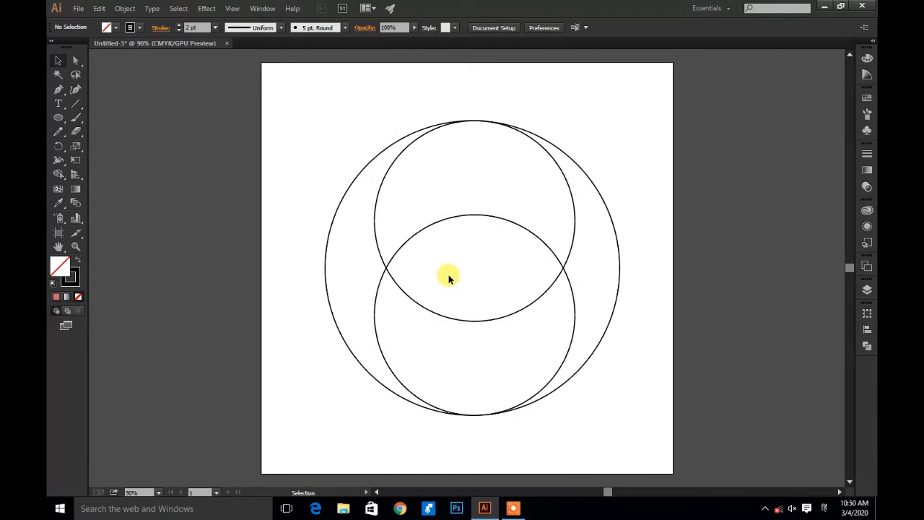
# With Shape Builder on all three circles, merge the lower circle with the left crescent and the upper circle with the right crescent.
pyautogui.moveTo(369, 200); pyautogui.dragTo(456, 337)
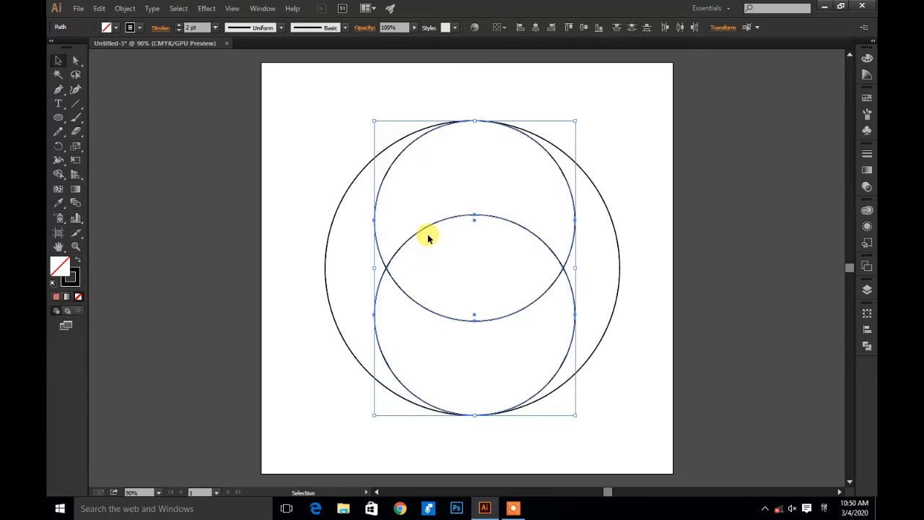
pyautogui.moveTo(311, 95); pyautogui.dragTo(628, 438)
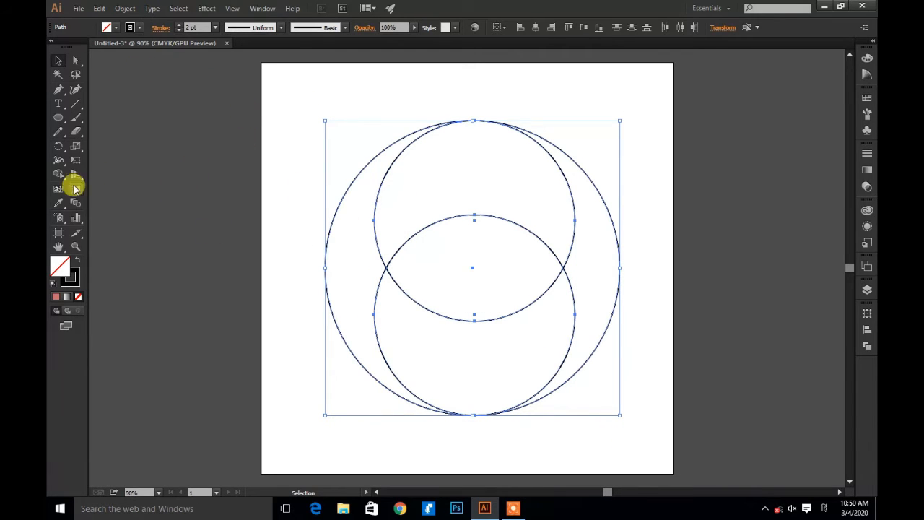
pyautogui.click(60, 175)
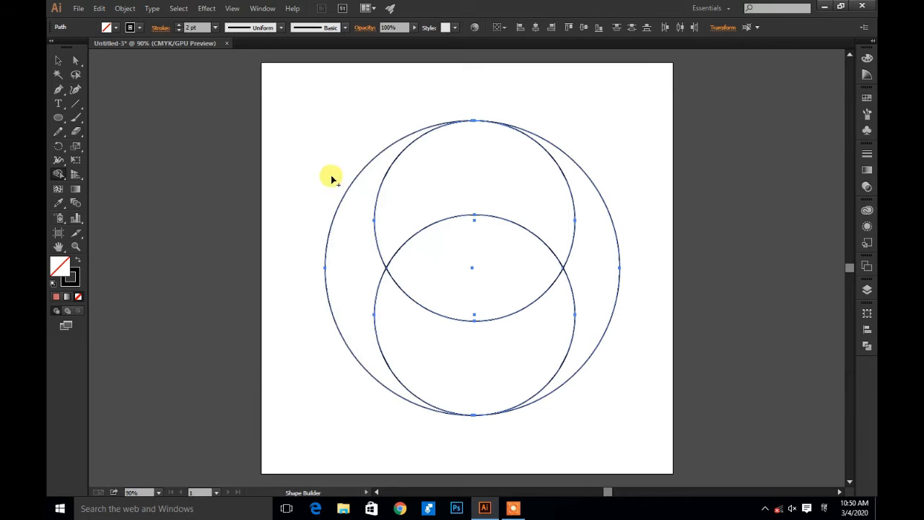
pyautogui.click(57, 62)
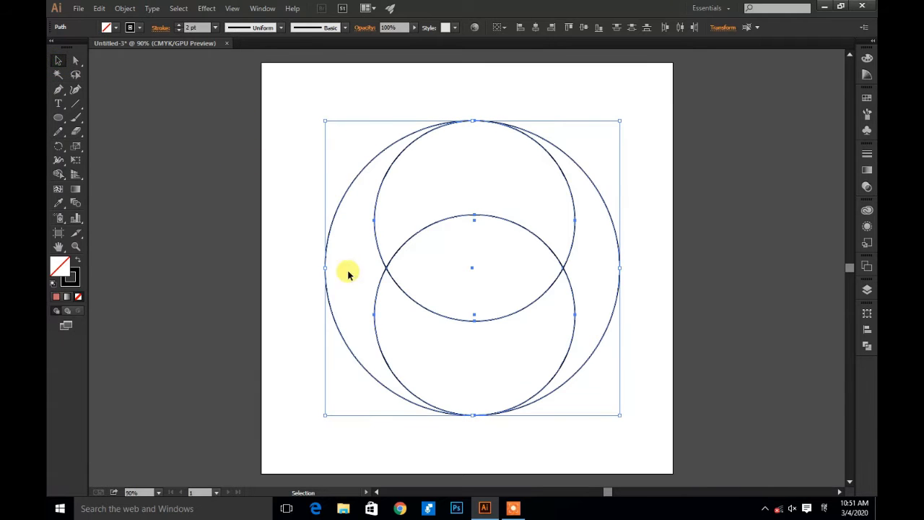
pyautogui.click(59, 175)
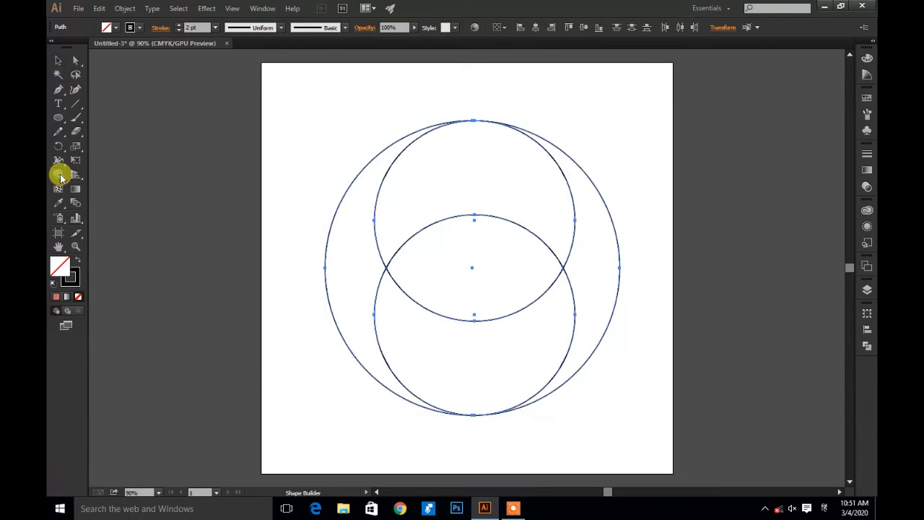
pyautogui.moveTo(388, 334); pyautogui.dragTo(360, 312)
pyautogui.moveTo(551, 208)
pyautogui.mouseDown()
pyautogui.moveTo(591, 244)
pyautogui.moveTo(594, 260)
pyautogui.mouseUp()
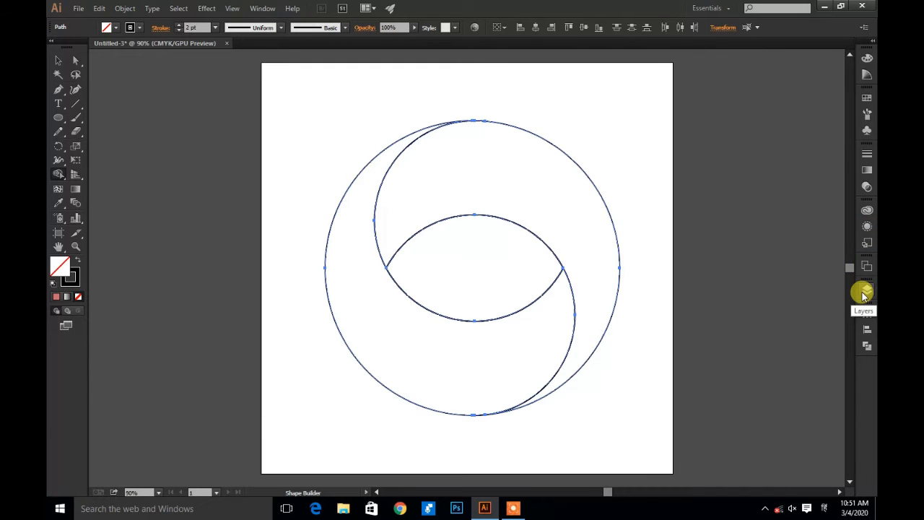
# Divide the merged artwork into separate pieces with the Pathfinder Divide operation.
pyautogui.click(867, 350)
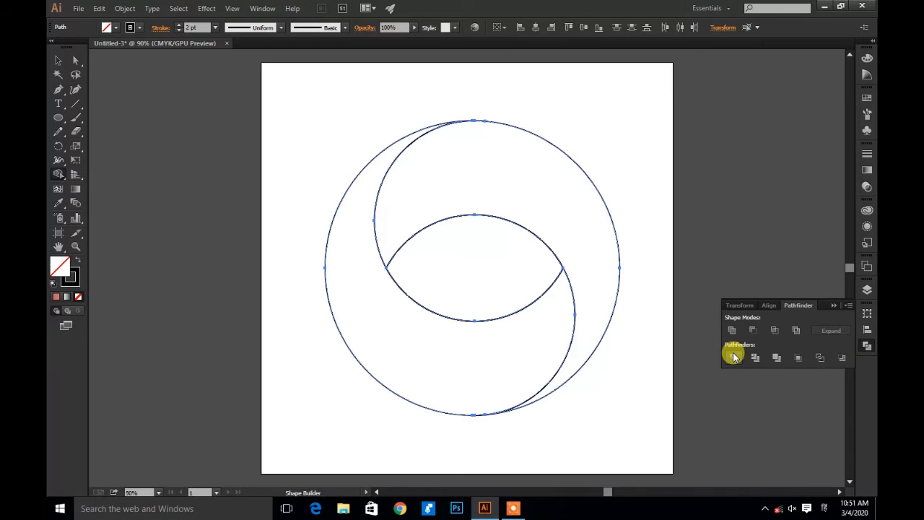
pyautogui.click(734, 358)
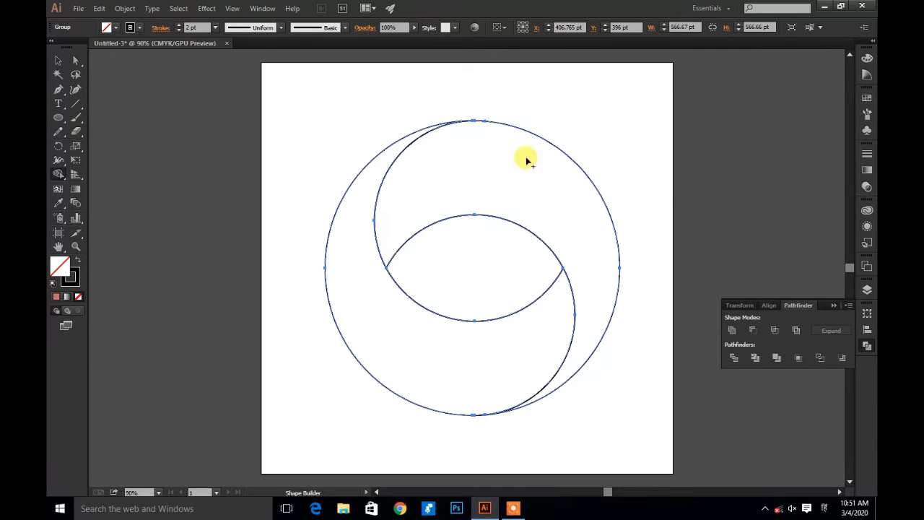
pyautogui.click(467, 260)
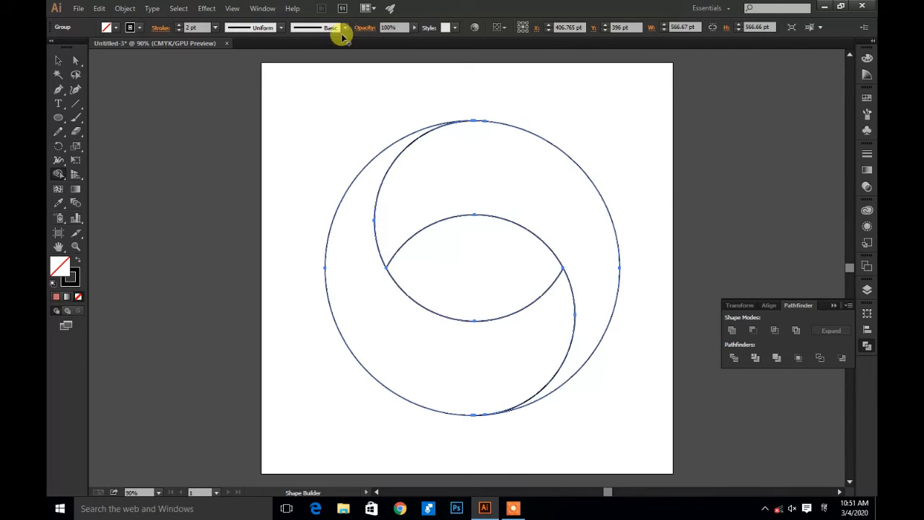
# Try to select individual pieces of the divided artwork with the Selection tool.
pyautogui.click(57, 60)
pyautogui.click(460, 244)
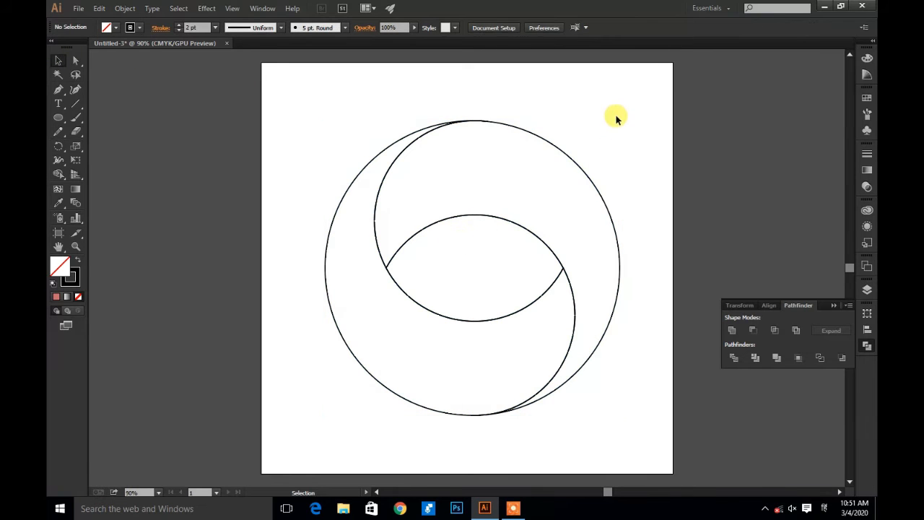
pyautogui.click(578, 161)
pyautogui.click(536, 270)
pyautogui.click(543, 246)
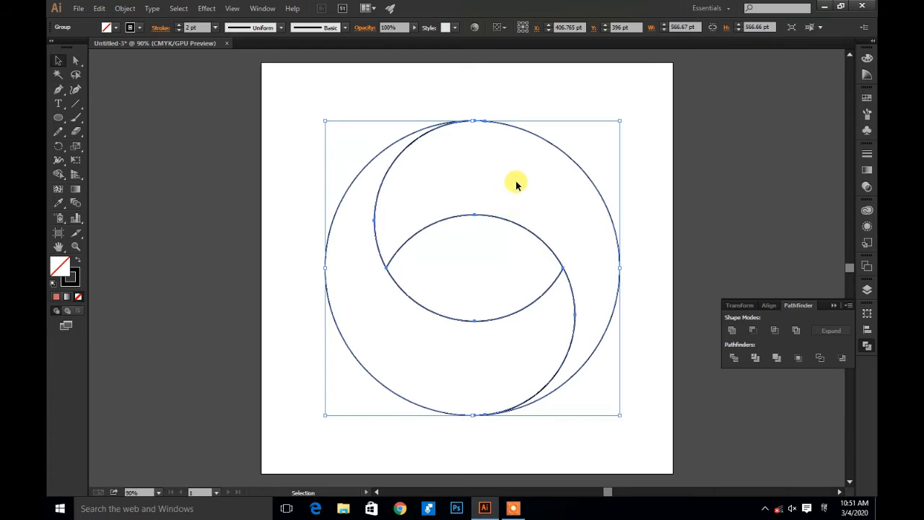
pyautogui.click(531, 164)
pyautogui.click(514, 128)
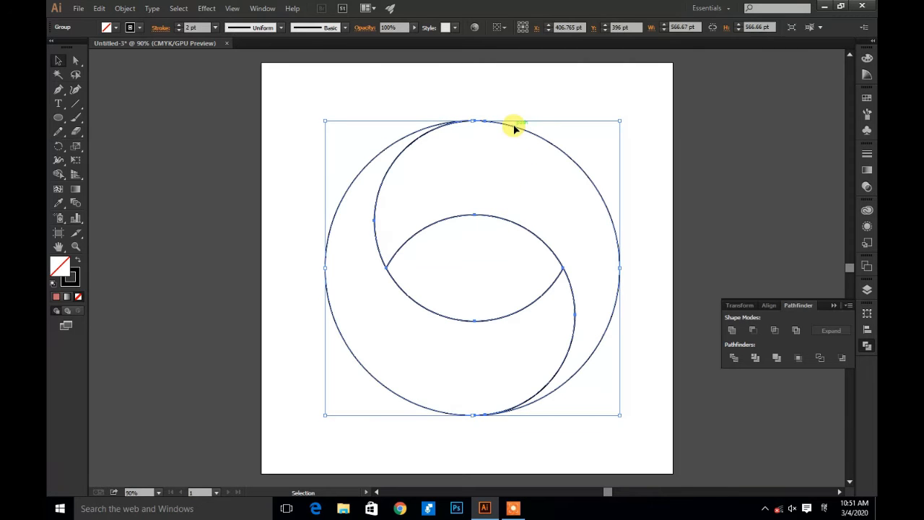
pyautogui.click(612, 113)
# Select the upper piece's path with Direct Selection, then move the whole divided group about 36 pt right and 8 pt up.
pyautogui.click(76, 62)
pyautogui.click(501, 124)
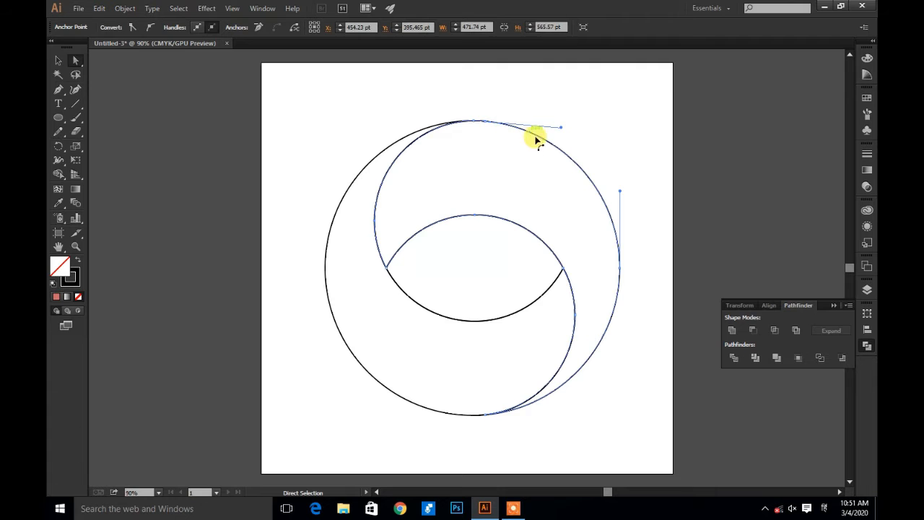
pyautogui.click(59, 60)
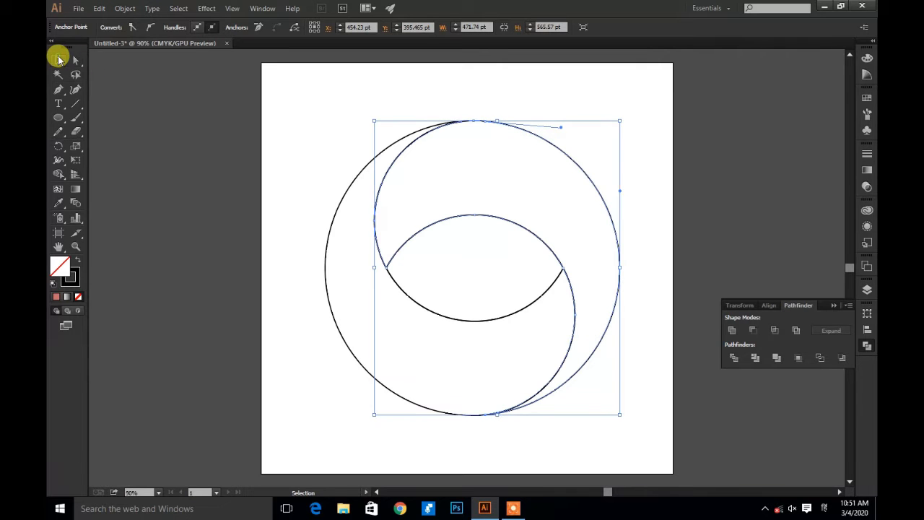
pyautogui.moveTo(549, 147); pyautogui.dragTo(568, 143)
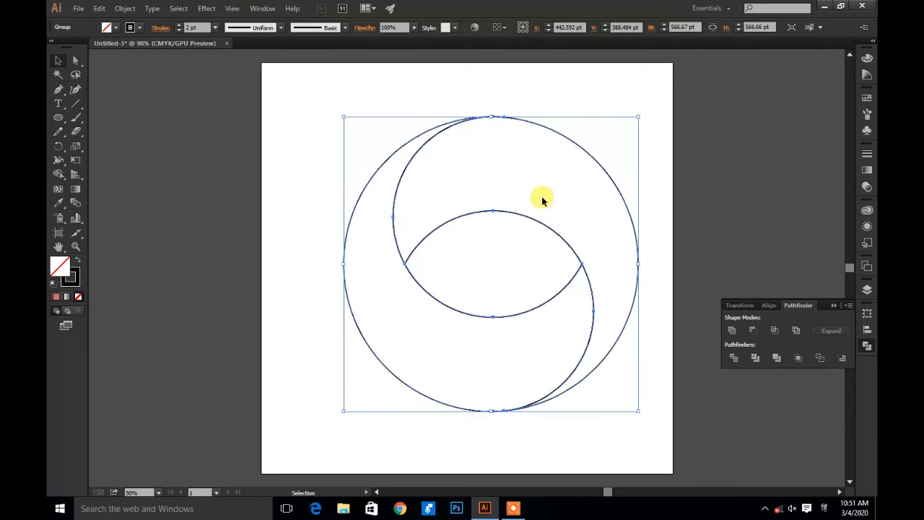
pyautogui.click(334, 157)
pyautogui.click(439, 226)
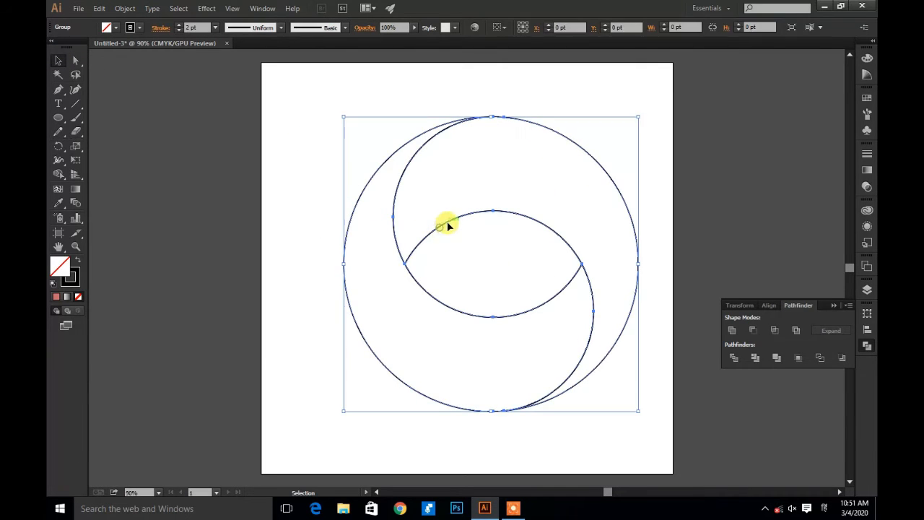
# Move the whole divided group left to the middle of the artboard and leave it deselected.
pyautogui.click(509, 162)
pyautogui.moveTo(563, 135); pyautogui.dragTo(542, 137)
pyautogui.click(561, 180)
pyautogui.click(608, 179)
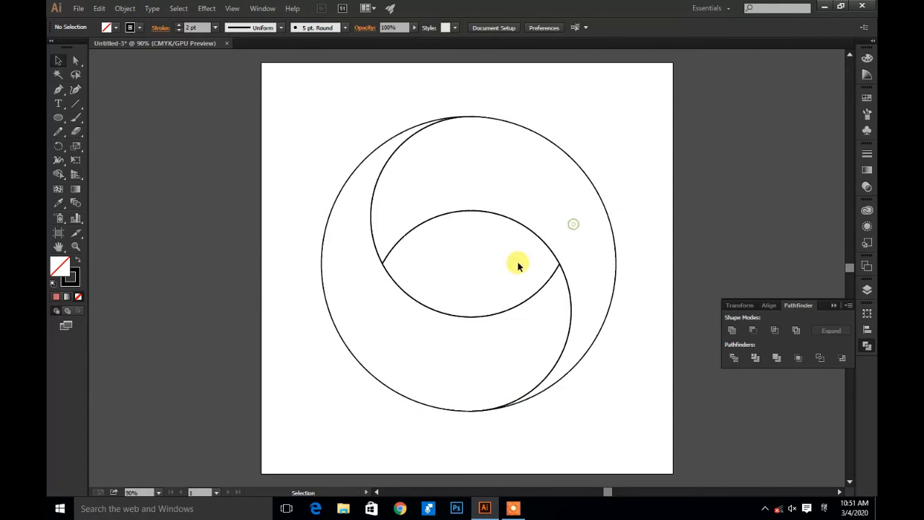
pyautogui.click(613, 258)
pyautogui.click(590, 301)
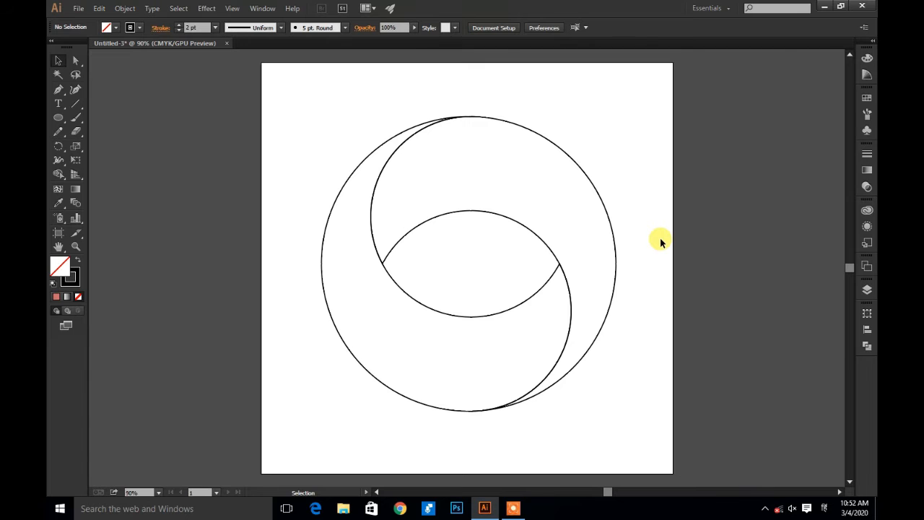
# Draw a rectangle about 106 by 42 pt in the artboard's upper-left corner and try the Gradient tool across it.
pyautogui.moveTo(58, 117); pyautogui.dragTo(100, 119)
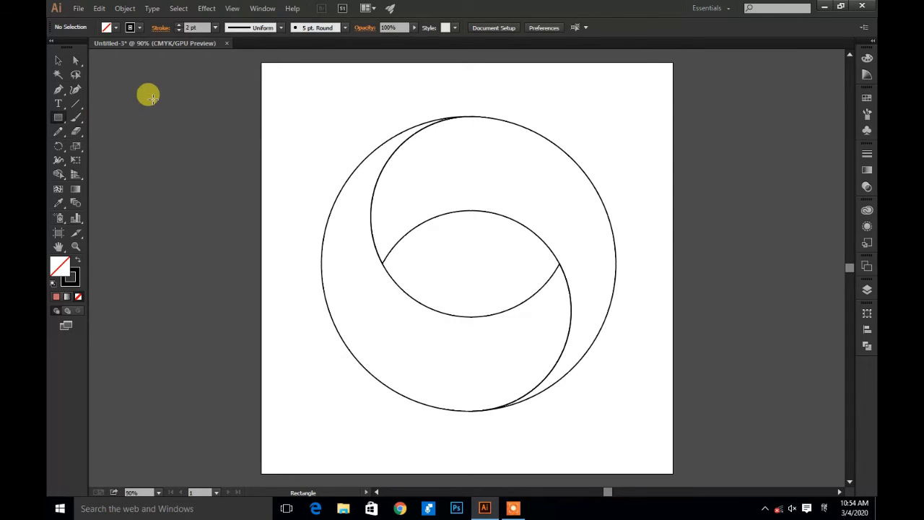
pyautogui.moveTo(272, 82); pyautogui.dragTo(328, 105)
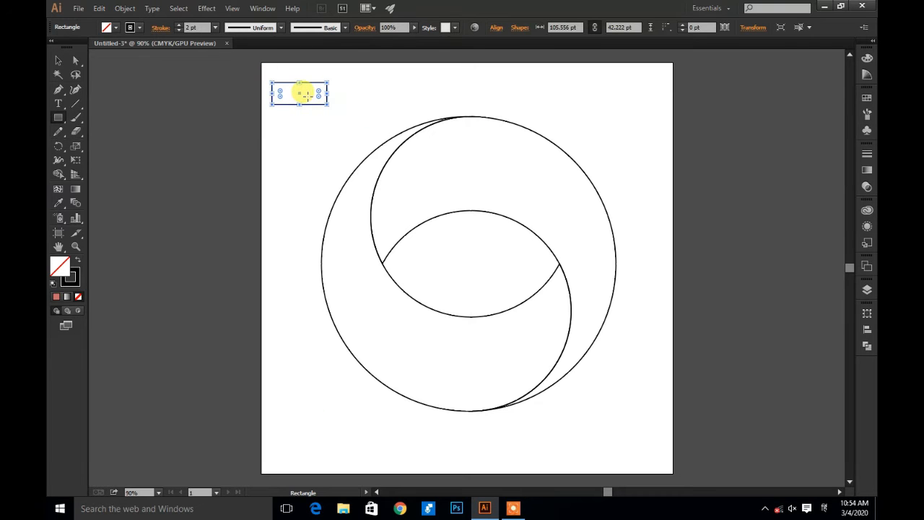
pyautogui.click(77, 188)
pyautogui.moveTo(272, 90); pyautogui.dragTo(331, 96)
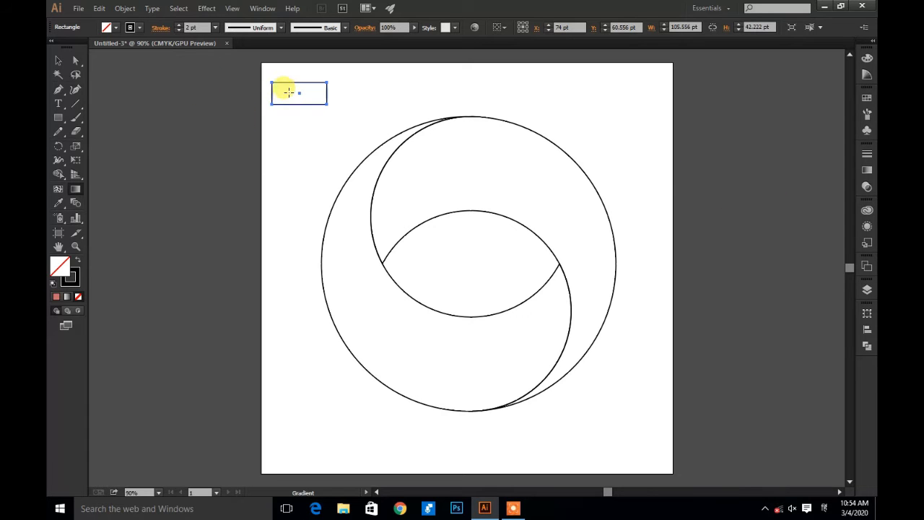
# Fill the small rectangle with a solid bright red from the Color Picker.
pyautogui.doubleClick(65, 269)
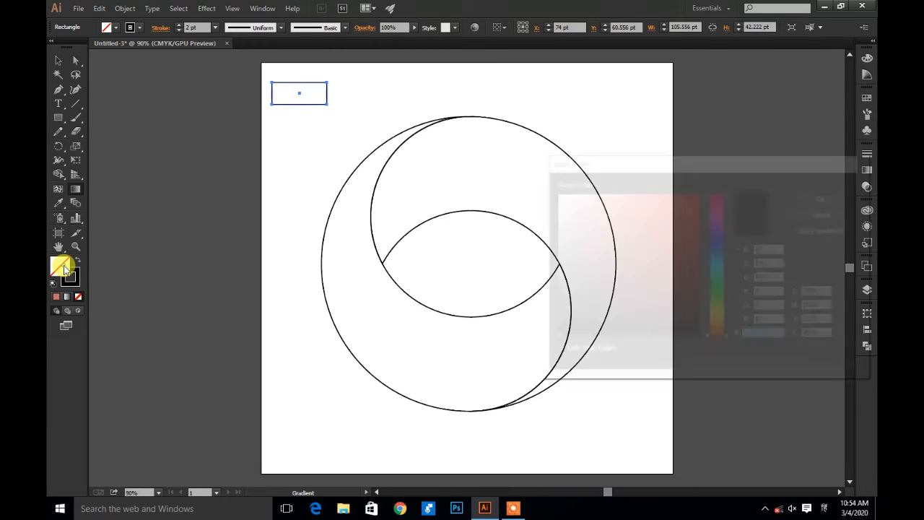
pyautogui.click(832, 212)
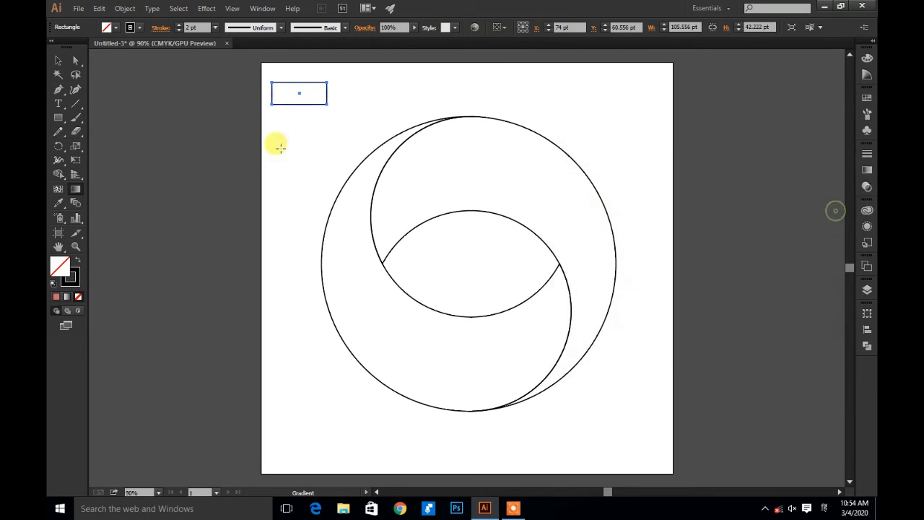
pyautogui.doubleClick(60, 264)
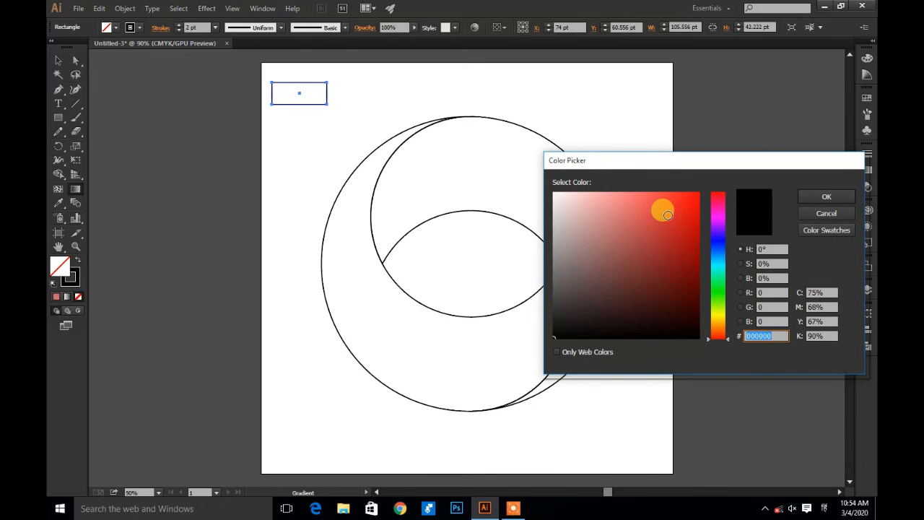
pyautogui.click(670, 214)
pyautogui.click(812, 193)
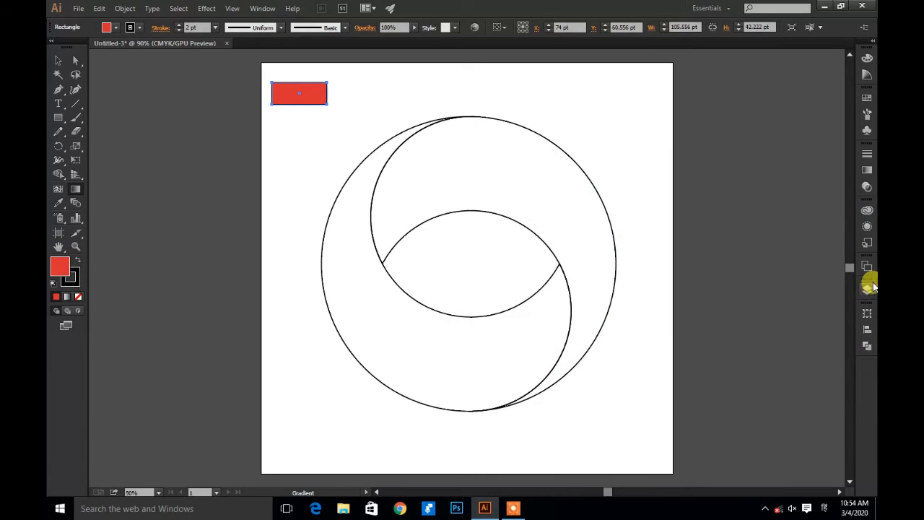
# Apply the linear white-to-black gradient to the rectangle's fill and add a white color stop at 29.56%.
pyautogui.click(867, 170)
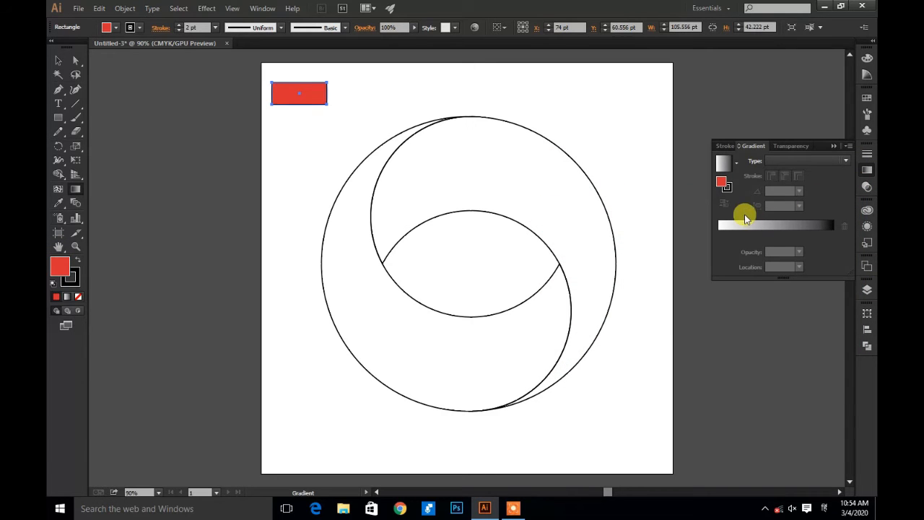
pyautogui.click(724, 163)
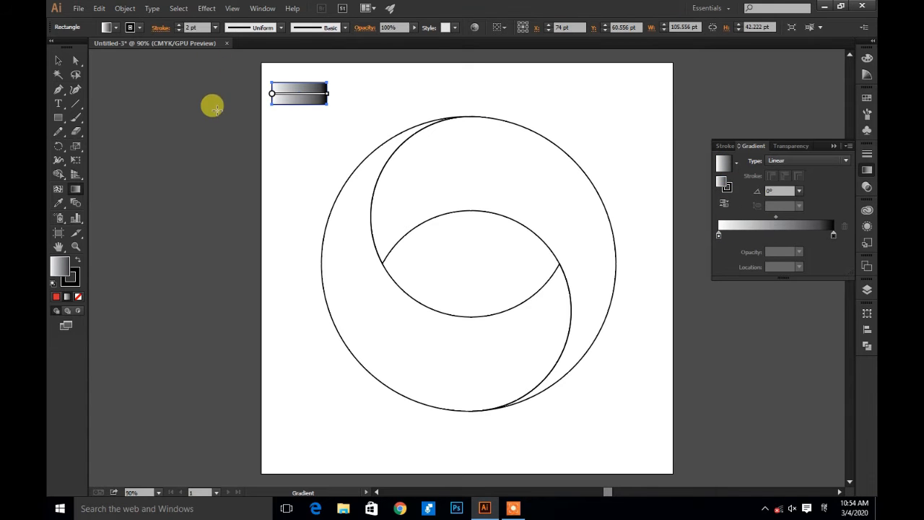
pyautogui.moveTo(273, 94)
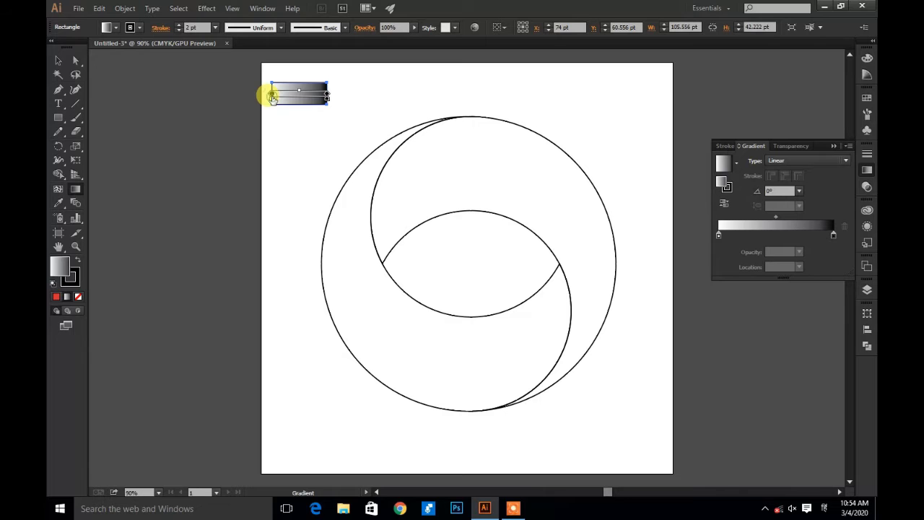
pyautogui.click(722, 237)
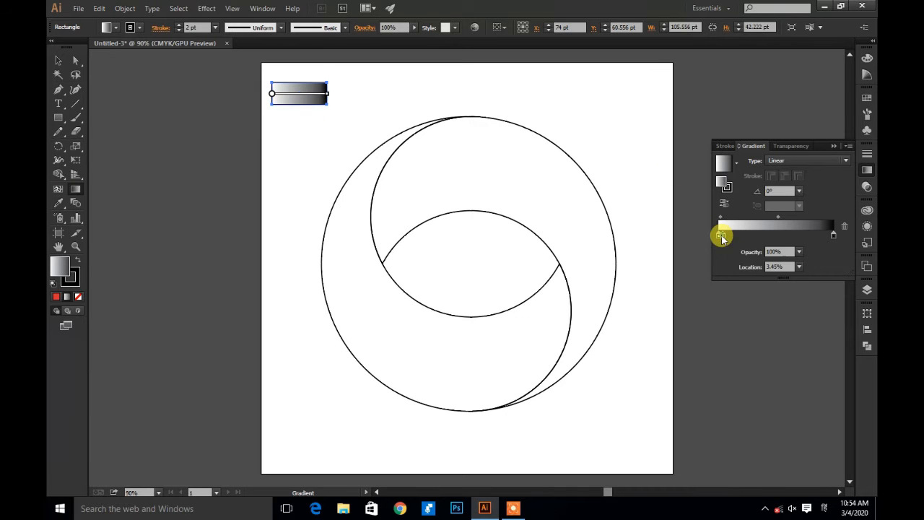
pyautogui.doubleClick(721, 236)
pyautogui.click(721, 236)
pyautogui.moveTo(723, 235); pyautogui.dragTo(753, 235)
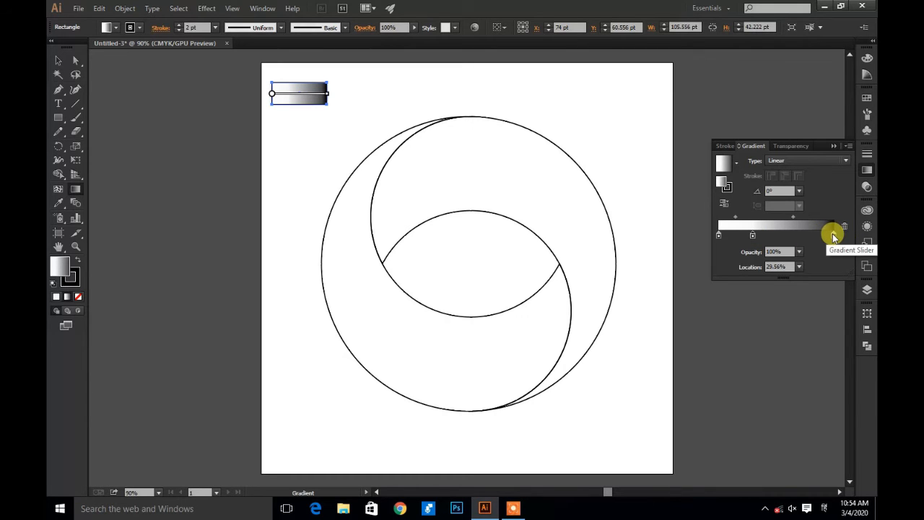
# Add black color stops to the rectangle's gradient at 50.74% and 74.38%.
pyautogui.moveTo(834, 234)
pyautogui.mouseDown()
pyautogui.moveTo(818, 236)
pyautogui.moveTo(836, 235)
pyautogui.mouseUp()
pyautogui.moveTo(831, 233); pyautogui.dragTo(777, 235)
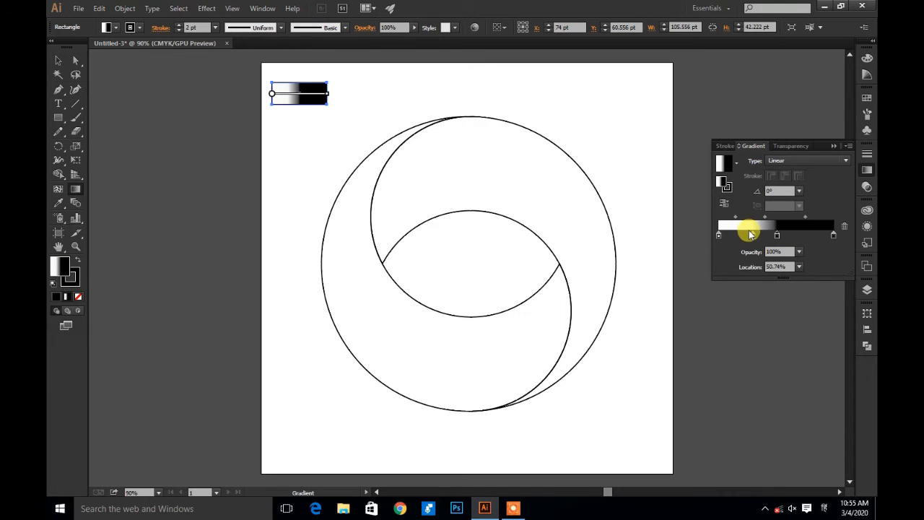
pyautogui.click(745, 233)
pyautogui.click(747, 236)
pyautogui.press('Delete')
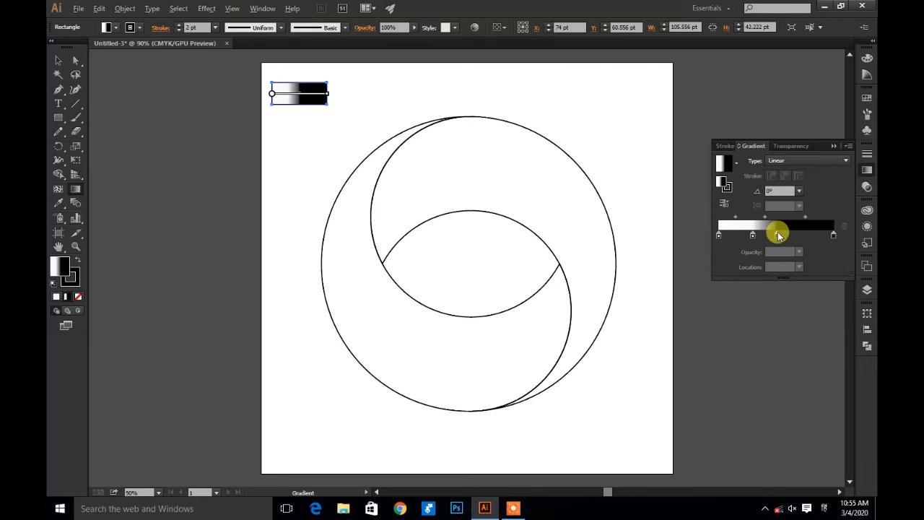
pyautogui.click(779, 234)
pyautogui.click(792, 235)
pyautogui.moveTo(793, 236); pyautogui.dragTo(804, 235)
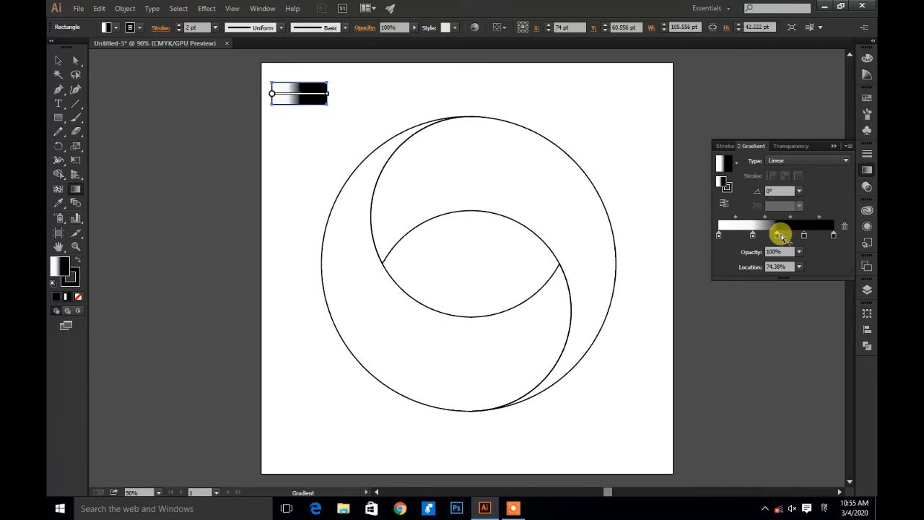
# Color the gradient's end stop and the 74.38% stop with the red-orange swatch.
pyautogui.doubleClick(834, 234)
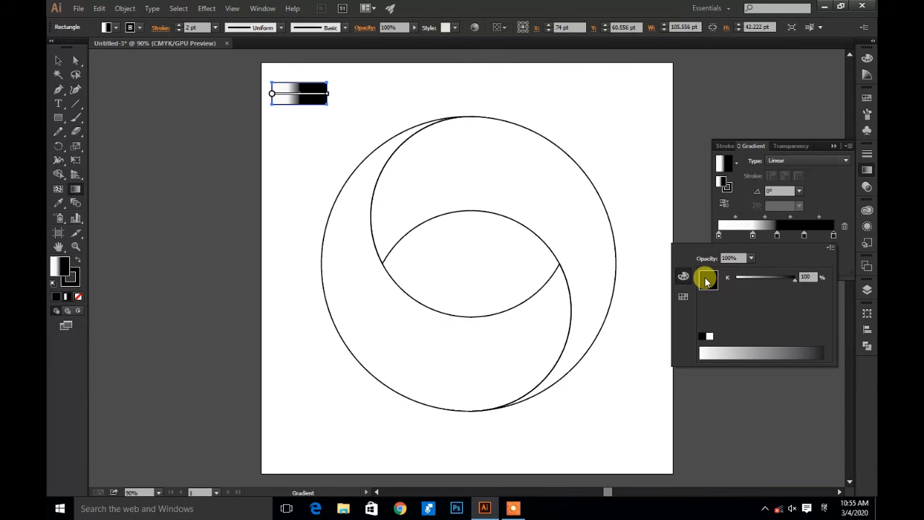
pyautogui.click(683, 296)
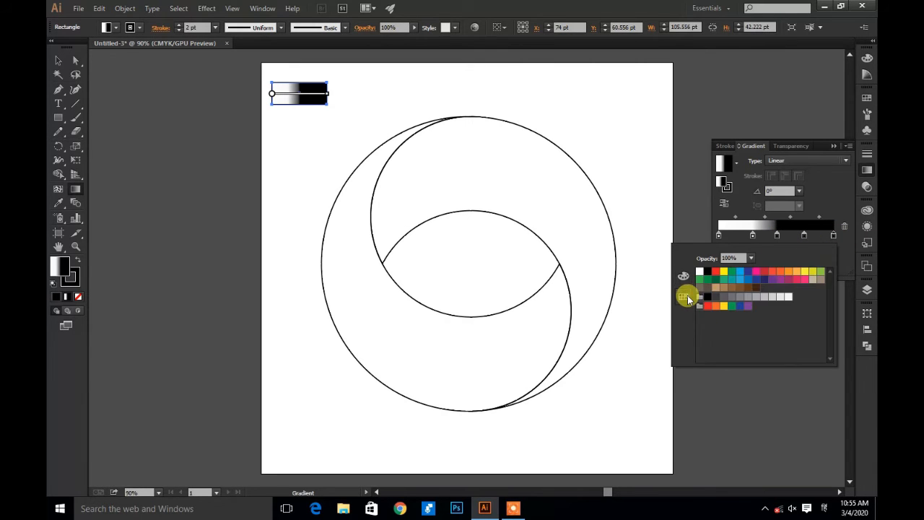
pyautogui.click(775, 276)
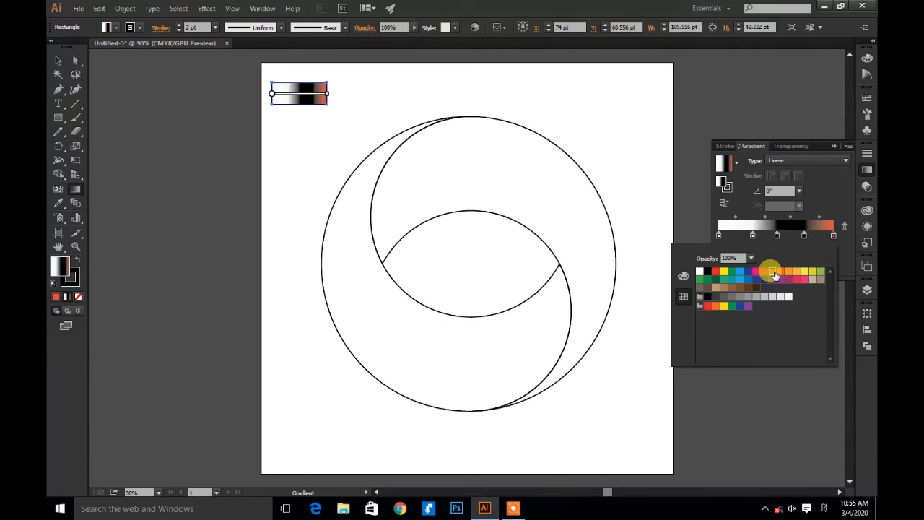
pyautogui.click(804, 237)
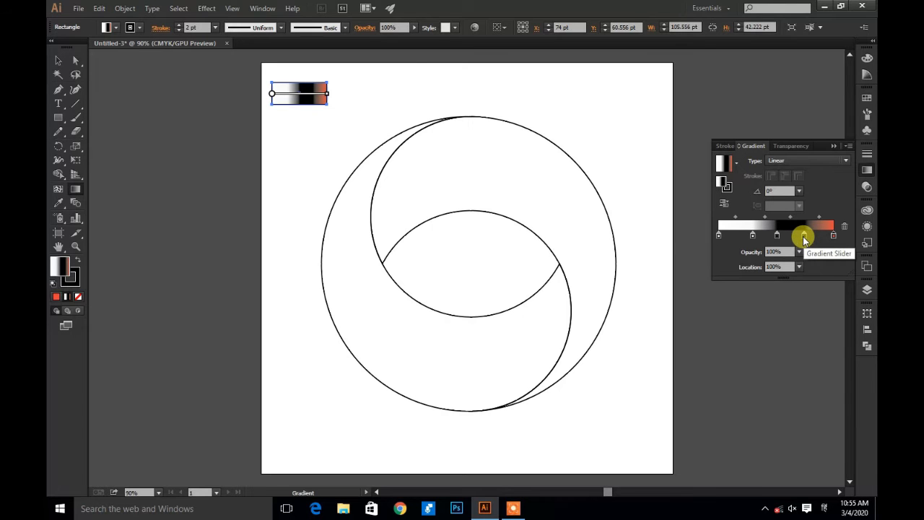
pyautogui.doubleClick(804, 237)
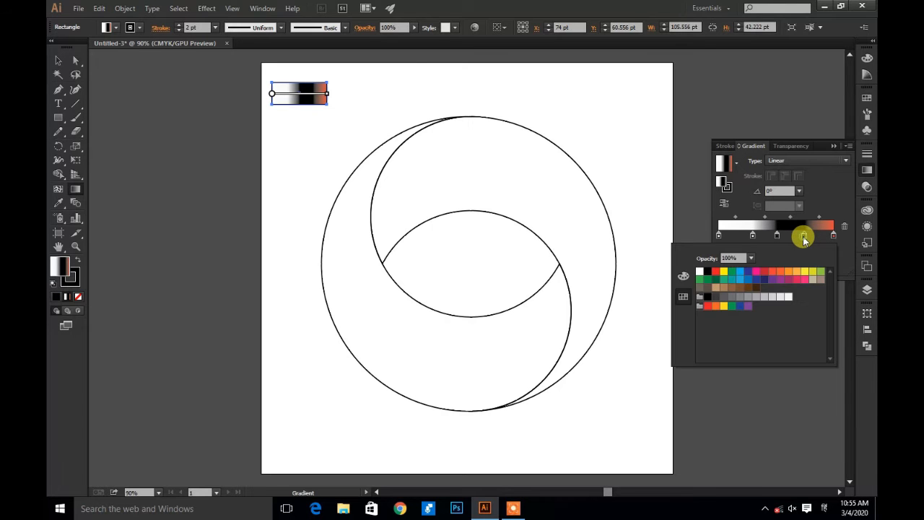
pyautogui.click(771, 273)
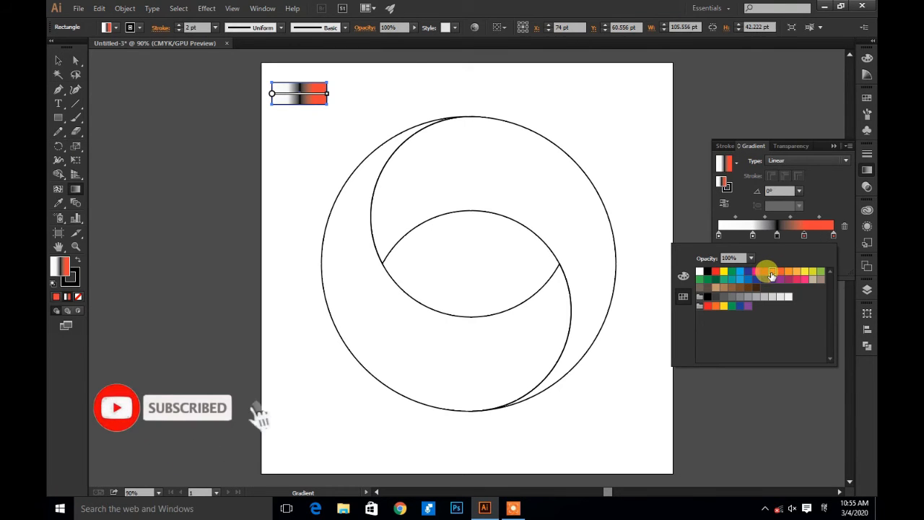
# Color the gradient's middle stop with the C=0 M=80 Y=95 K=0 orange swatch and the 29.56% stop with light orange.
pyautogui.click(777, 236)
pyautogui.doubleClick(778, 236)
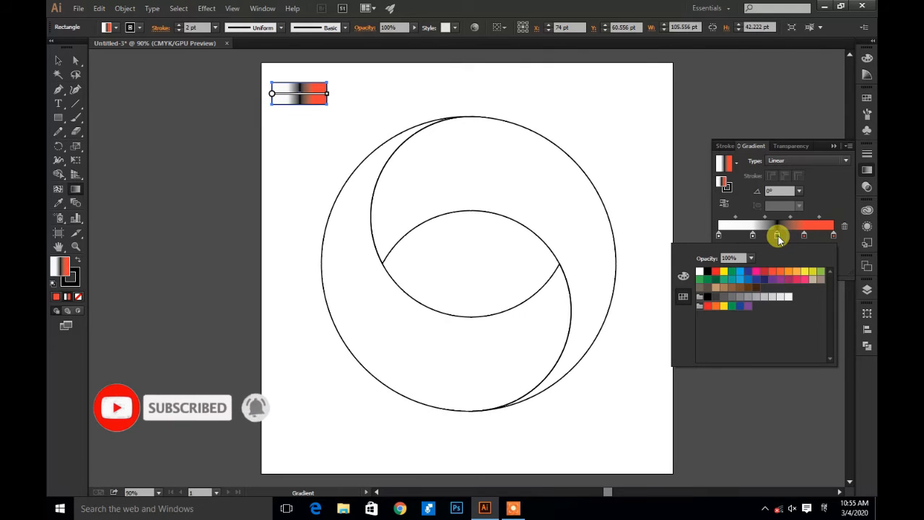
pyautogui.click(779, 273)
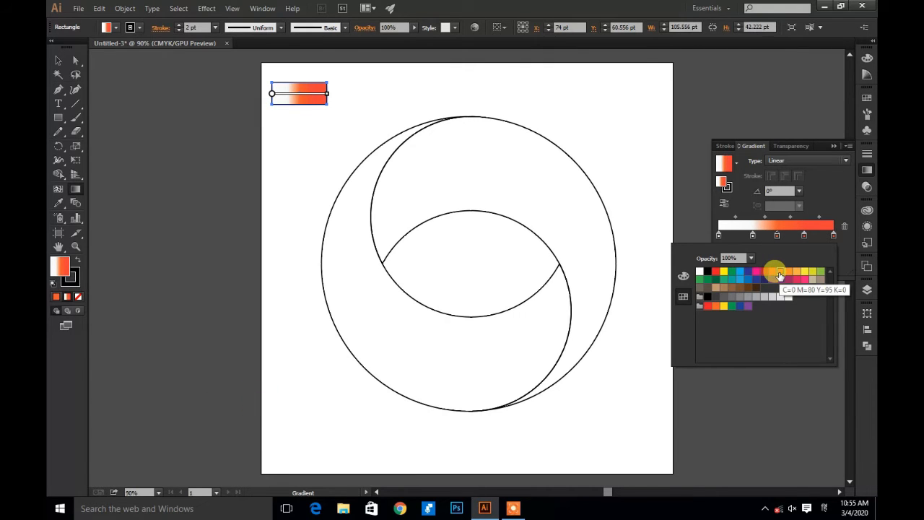
pyautogui.click(754, 235)
pyautogui.doubleClick(753, 235)
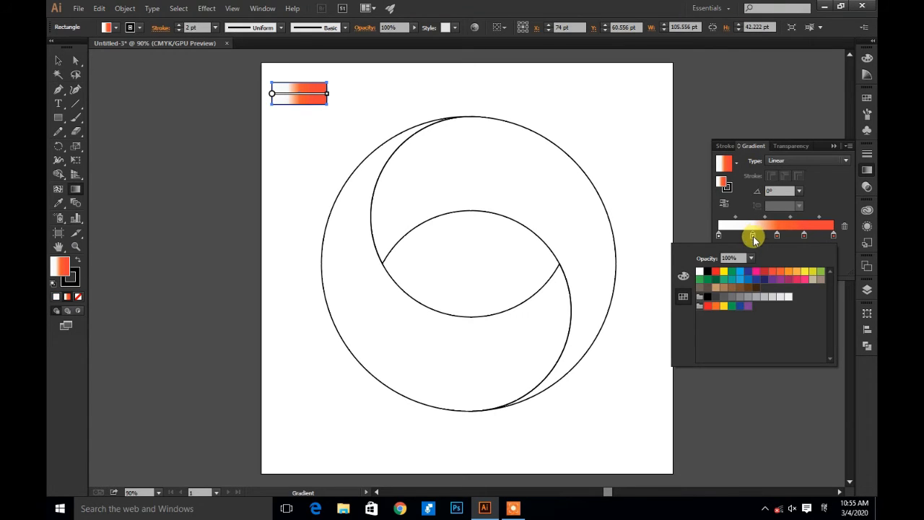
pyautogui.click(799, 273)
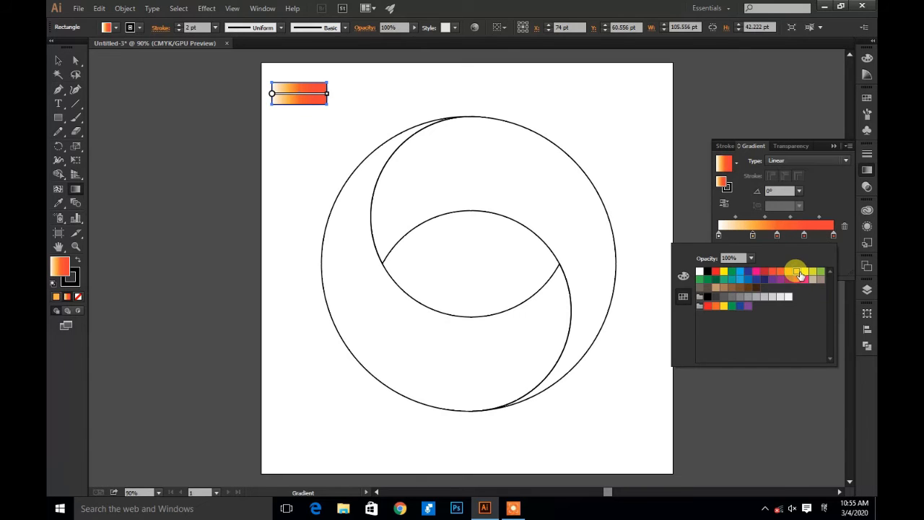
# Color the gradient's starting stop with the yellow swatch C=5 M=0 Y=90 K=0.
pyautogui.click(719, 236)
pyautogui.doubleClick(719, 235)
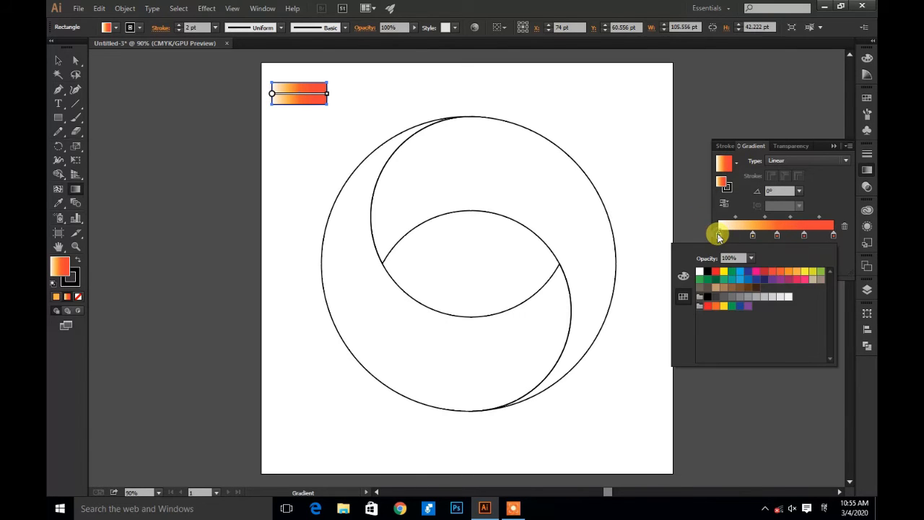
pyautogui.click(806, 272)
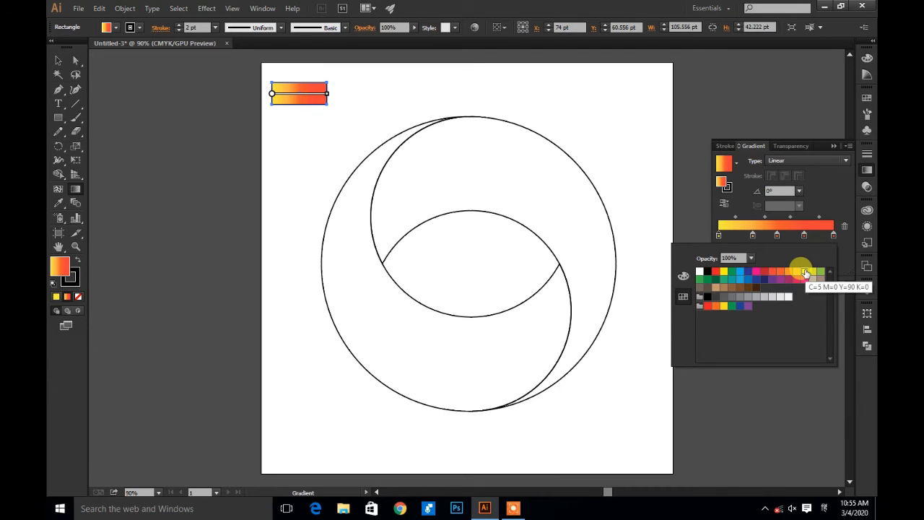
# Try a lighter orange on the gradient's middle stop, then restore the C=0 M=80 Y=95 K=0 orange.
pyautogui.doubleClick(778, 236)
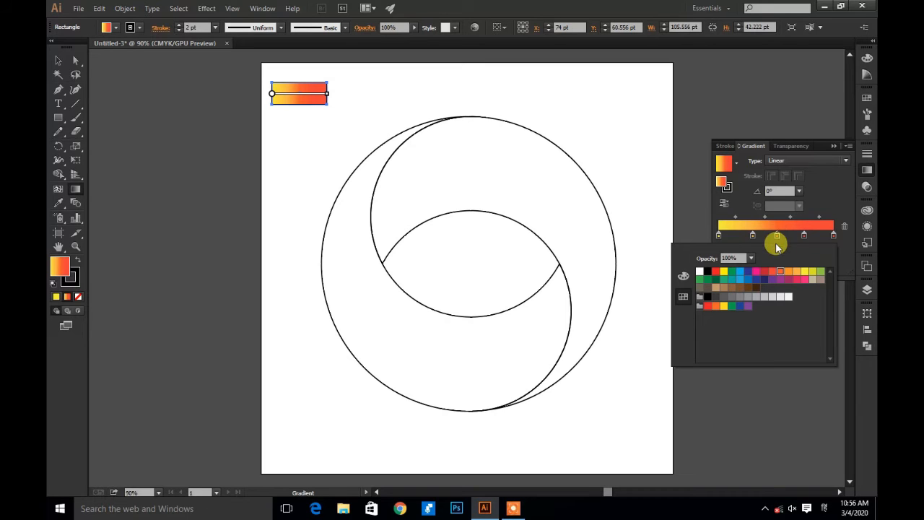
pyautogui.click(789, 272)
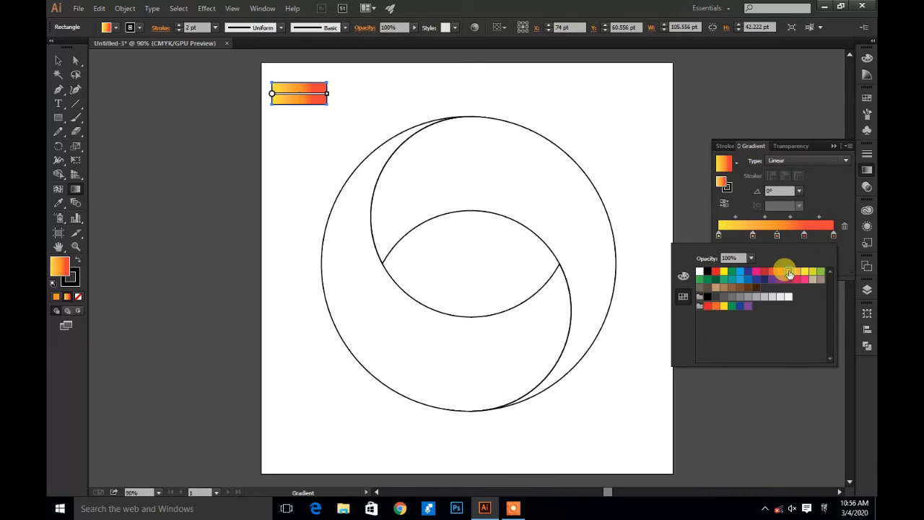
pyautogui.click(782, 272)
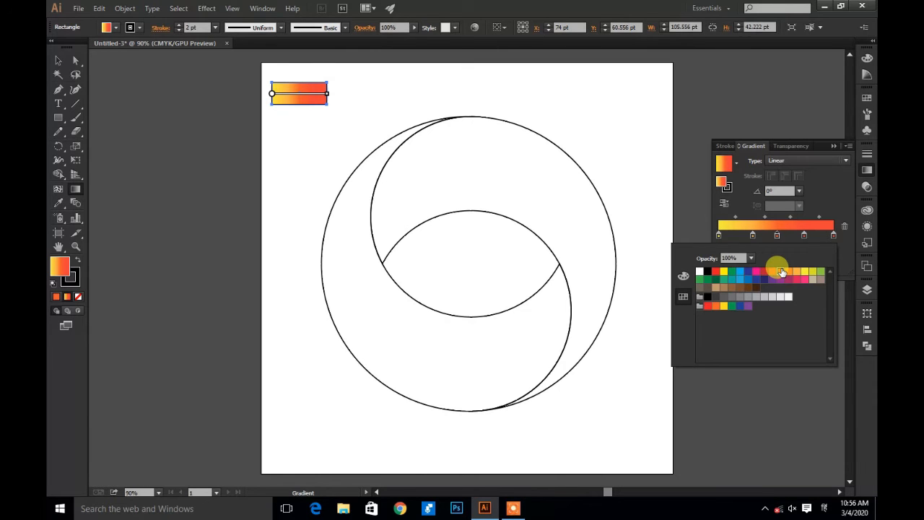
# Recolor the gradient's end stop with the dark red swatch.
pyautogui.click(752, 232)
pyautogui.click(752, 234)
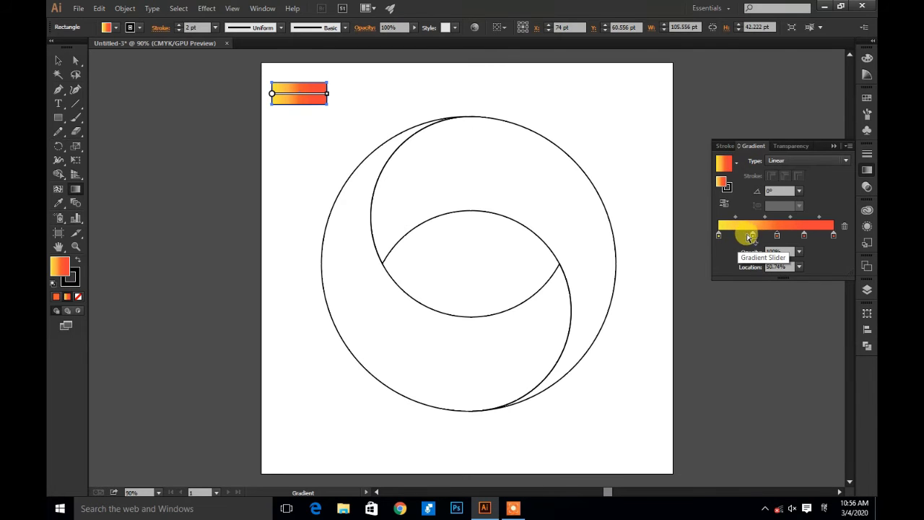
pyautogui.doubleClick(834, 236)
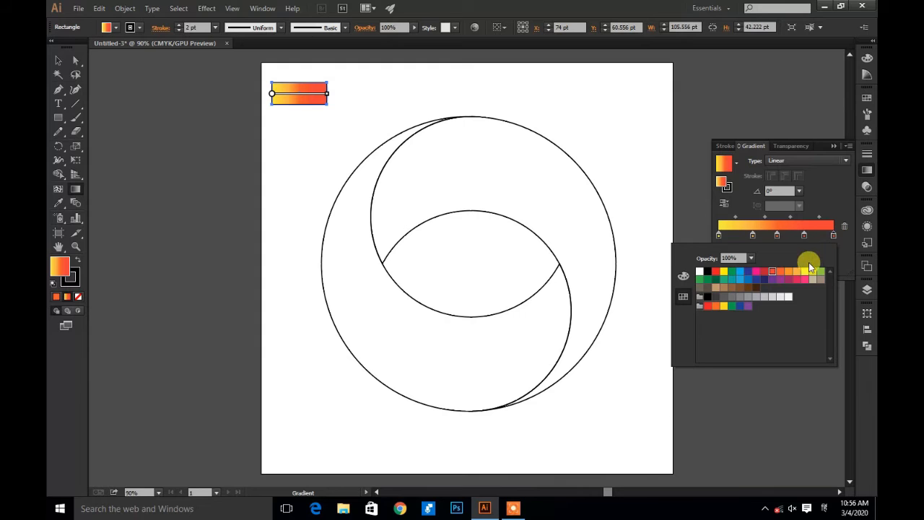
pyautogui.click(764, 276)
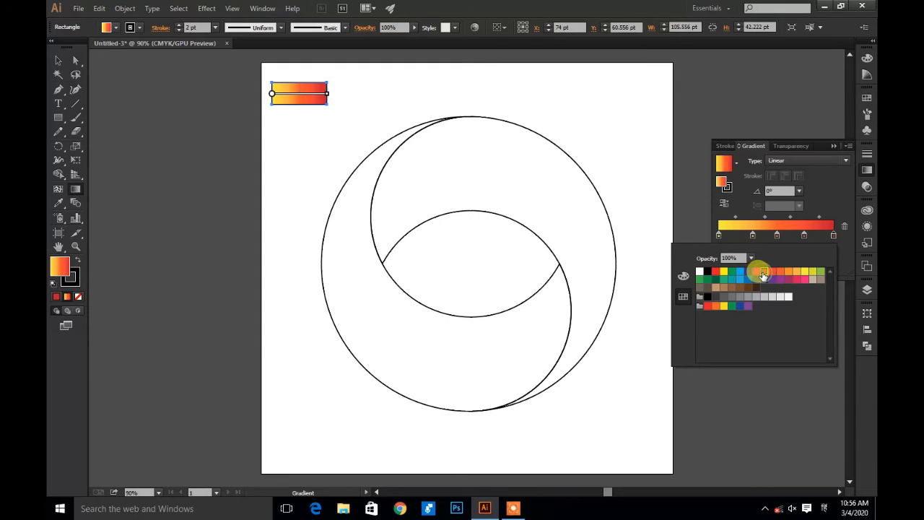
# Recolor the gradient's end stop with a dark red mixed as C=0 M=100 Y=100 K=53.
pyautogui.click(758, 273)
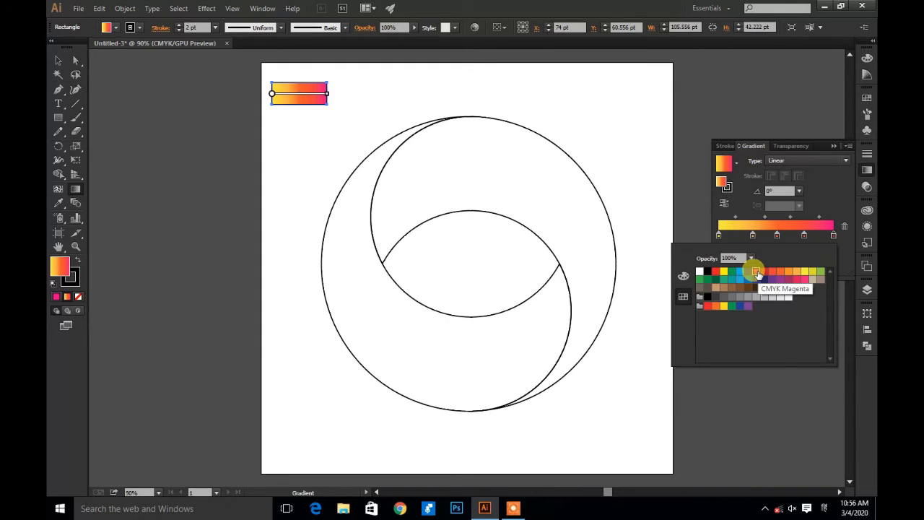
pyautogui.click(766, 271)
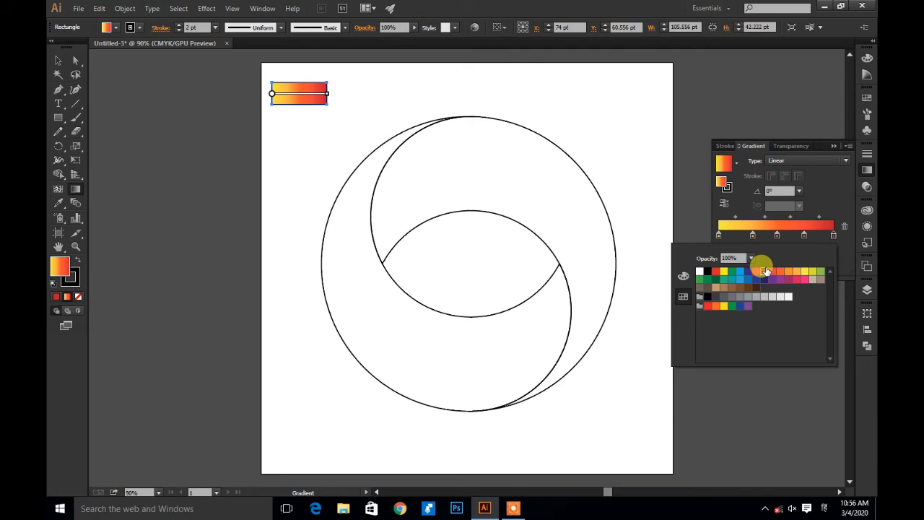
pyautogui.click(683, 276)
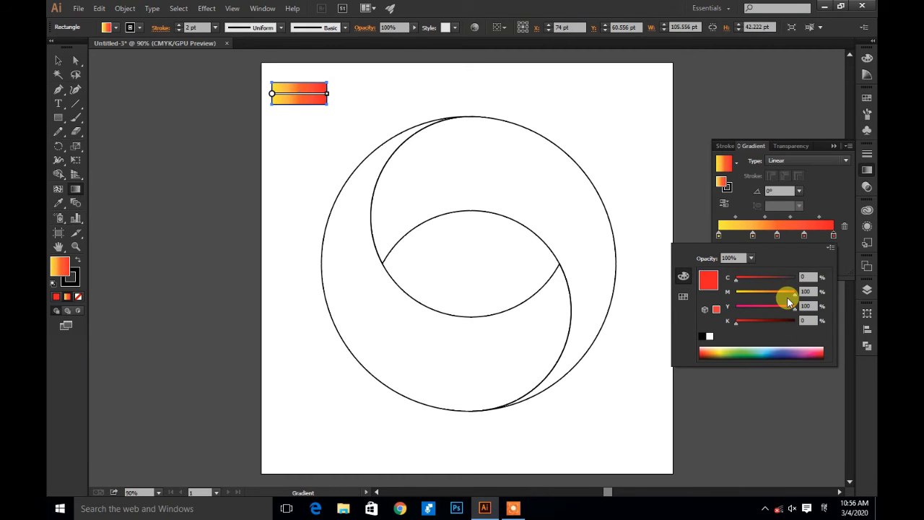
pyautogui.moveTo(793, 297); pyautogui.dragTo(795, 293)
pyautogui.moveTo(738, 321); pyautogui.dragTo(766, 323)
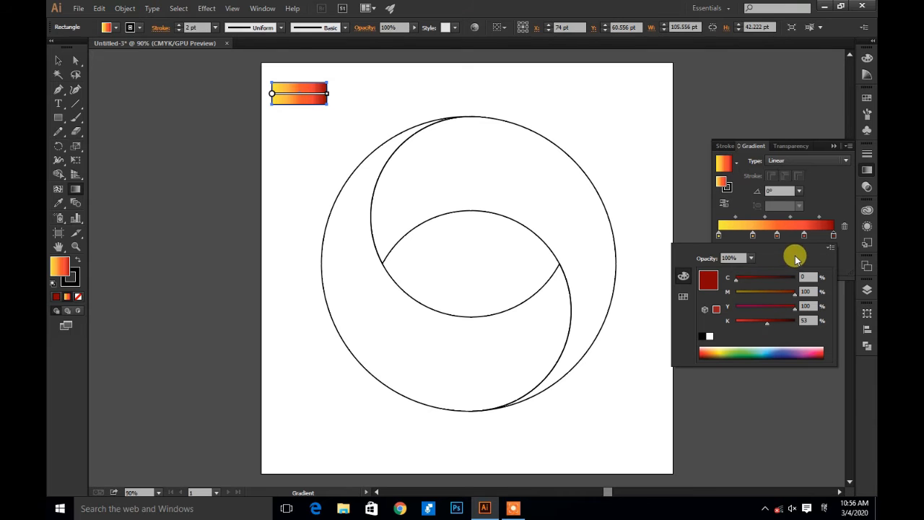
# Recolor the gradient's starting stop with an orange mixed as C=5 M=47 Y=90 K=3, and close the gradient settings.
pyautogui.click(720, 237)
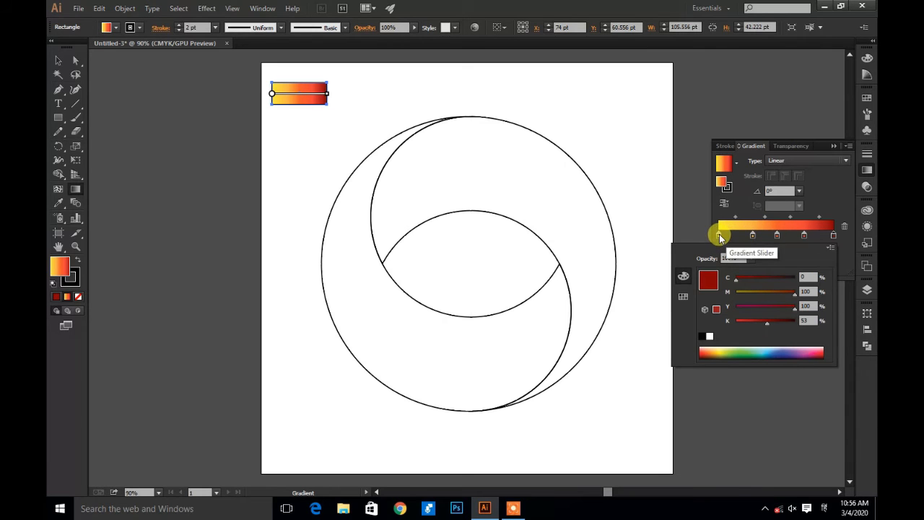
pyautogui.click(719, 235)
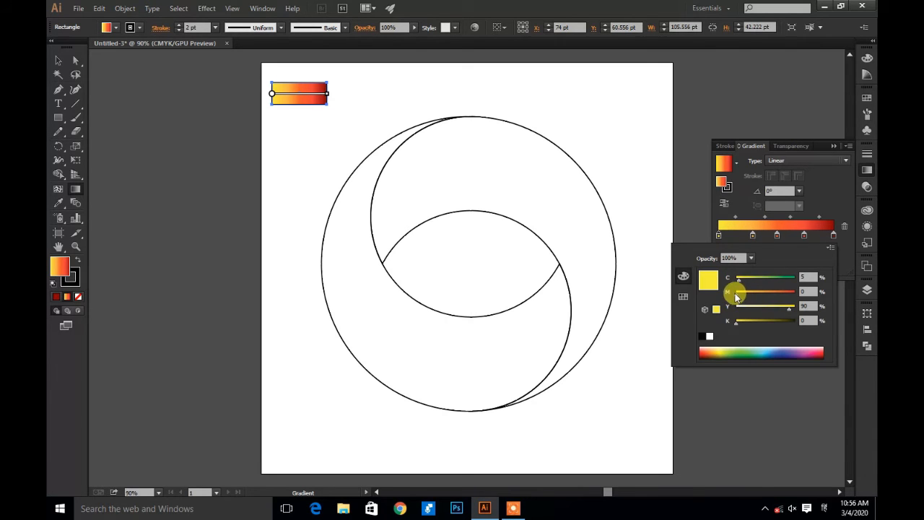
pyautogui.moveTo(737, 326); pyautogui.dragTo(765, 299)
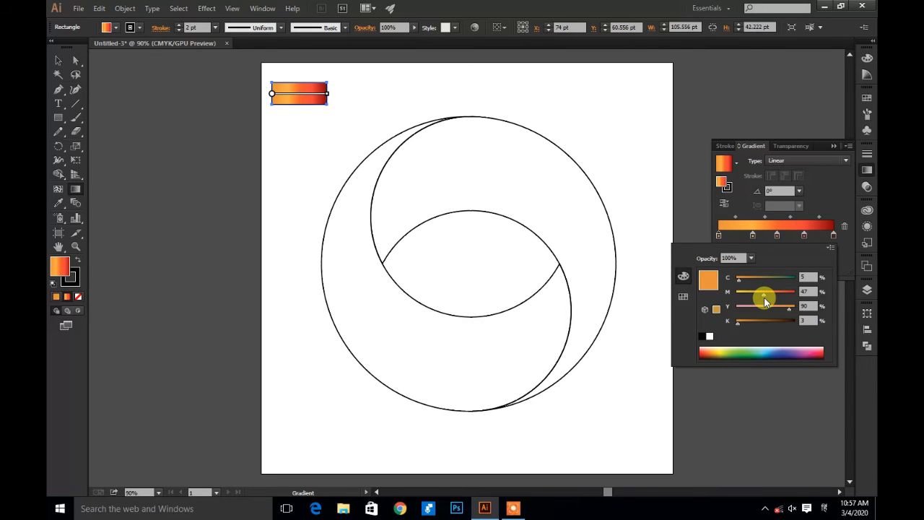
pyautogui.click(868, 169)
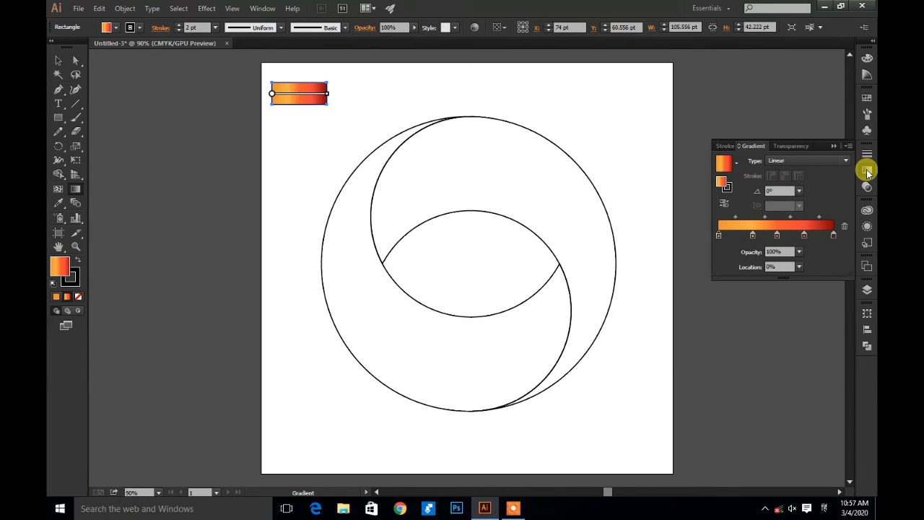
pyautogui.click(867, 171)
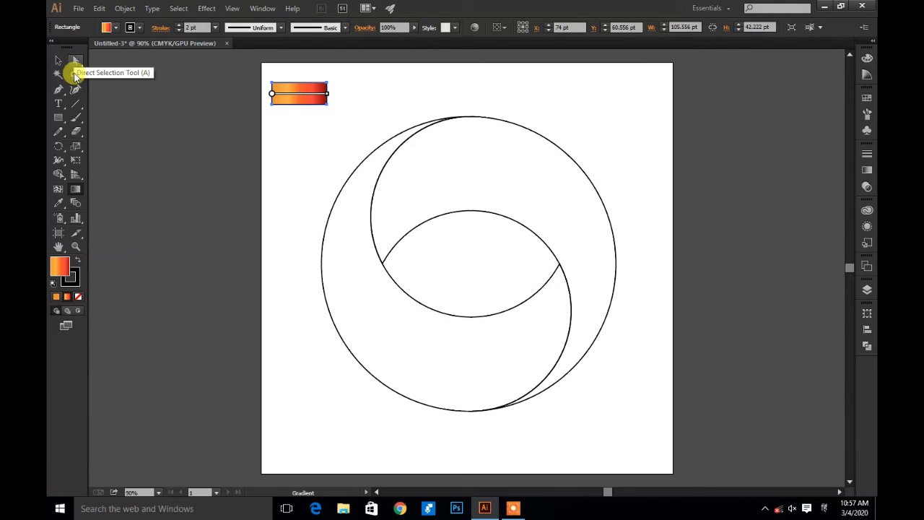
pyautogui.click(75, 60)
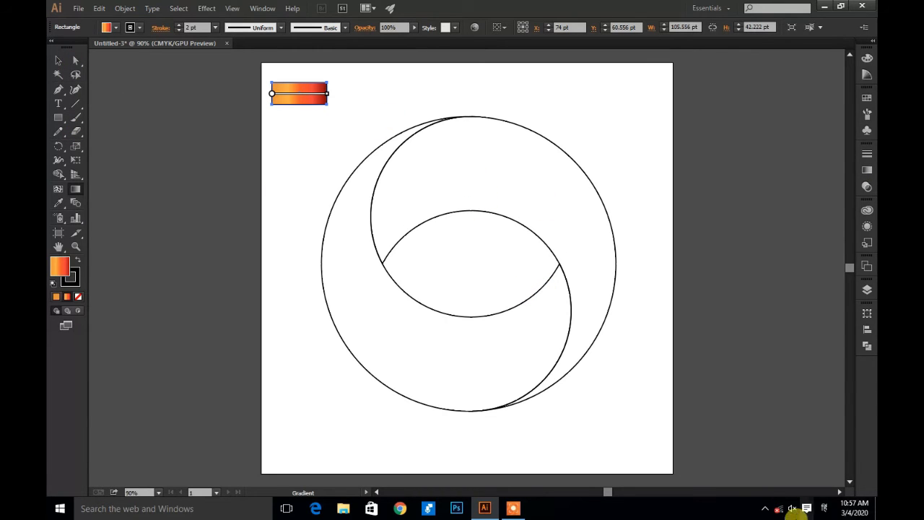
pyautogui.click(764, 509)
pyautogui.click(764, 509)
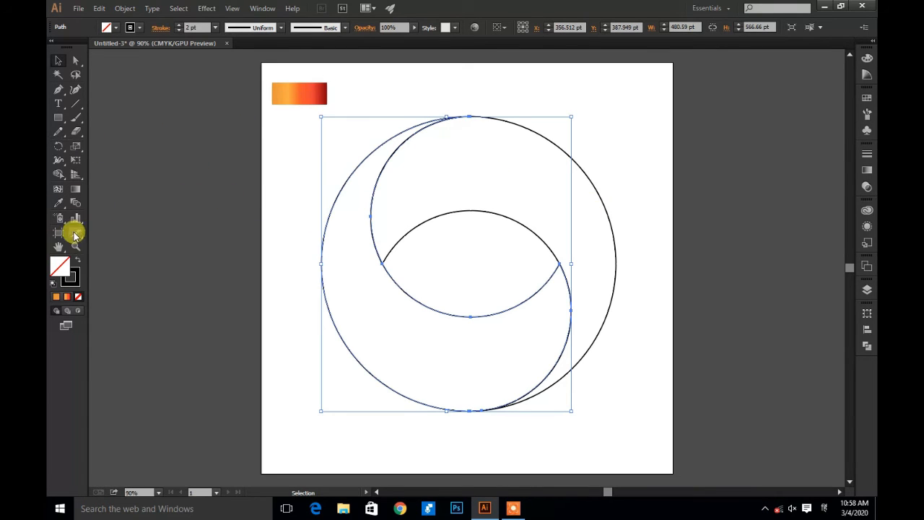
pyautogui.click(767, 511)
pyautogui.click(766, 511)
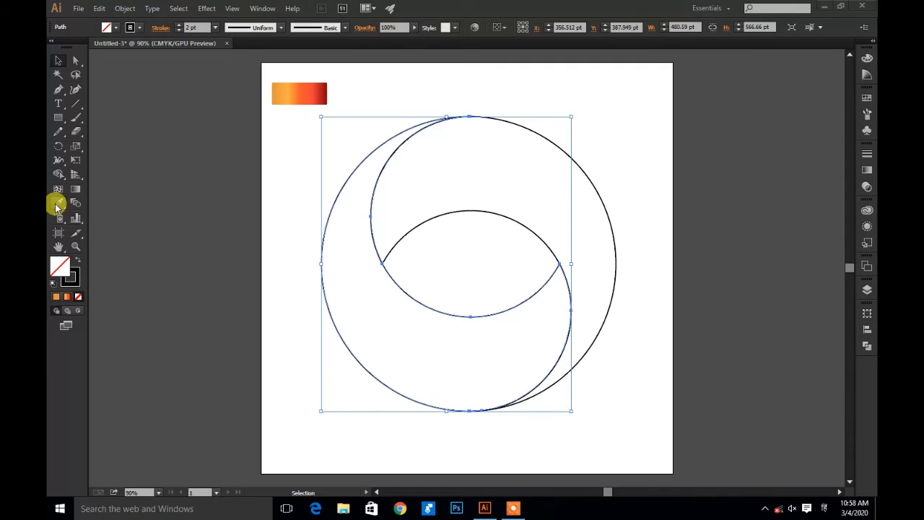
# Copy the sample rectangle's gradient onto the ring's lower-left and upper-right pieces with the Eyedropper, removing their black strokes.
pyautogui.click(57, 207)
pyautogui.click(296, 90)
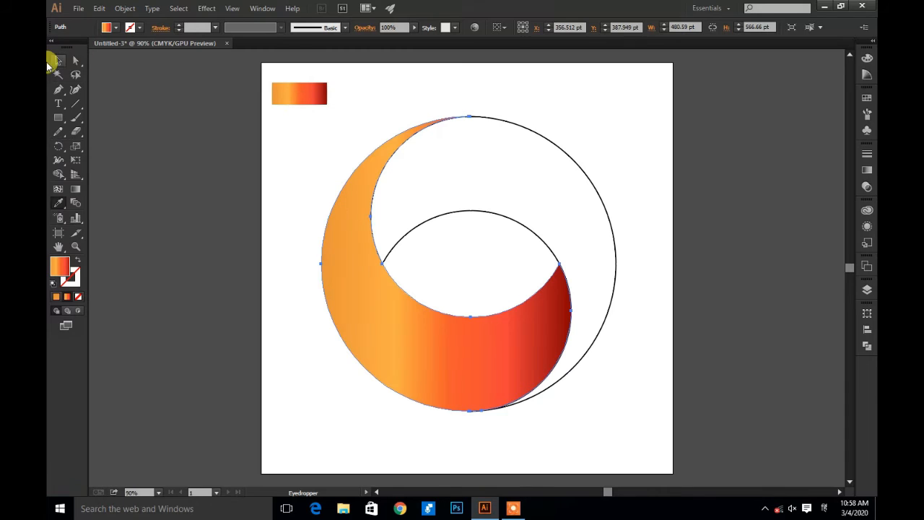
pyautogui.click(60, 62)
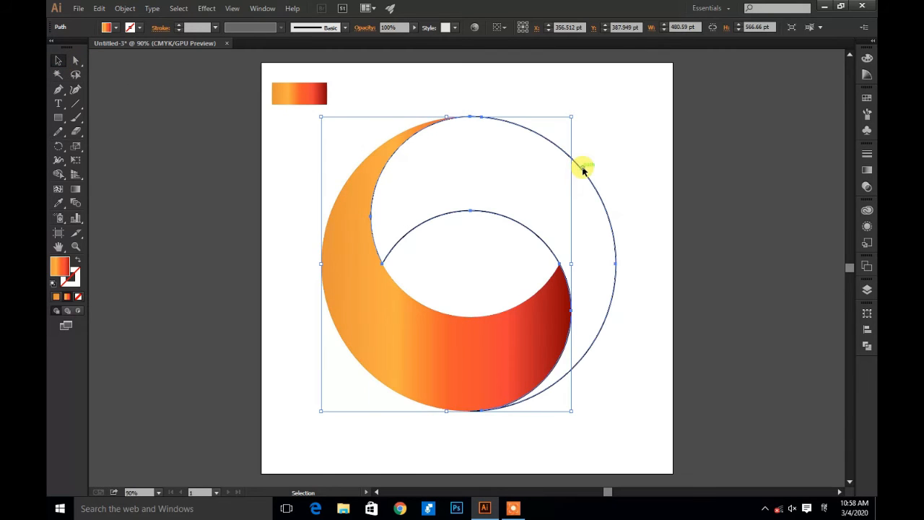
pyautogui.click(579, 166)
pyautogui.click(57, 203)
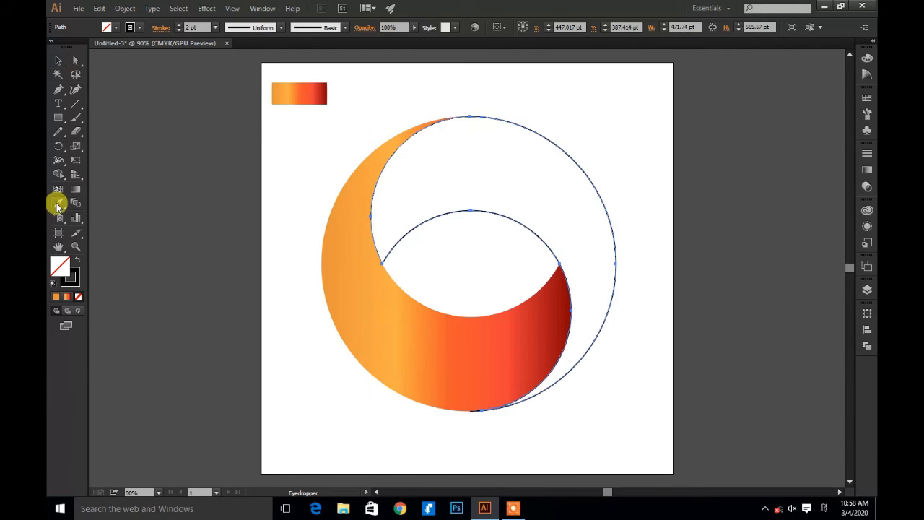
pyautogui.click(299, 87)
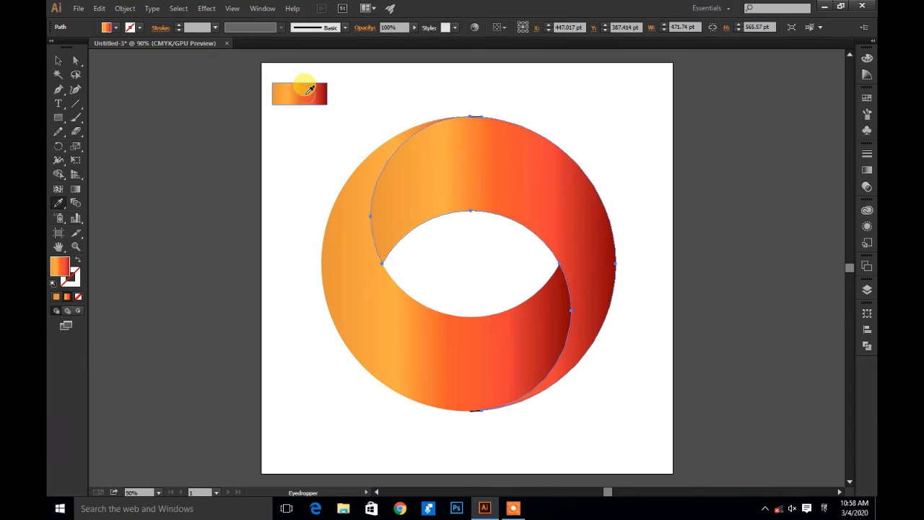
# Redirect the upper-right piece's gradient diagonally at about 131.5°, running from orange at its lower right to dark red at its upper left.
pyautogui.click(72, 190)
pyautogui.moveTo(638, 335); pyautogui.dragTo(454, 162)
pyautogui.moveTo(457, 160); pyautogui.dragTo(455, 163)
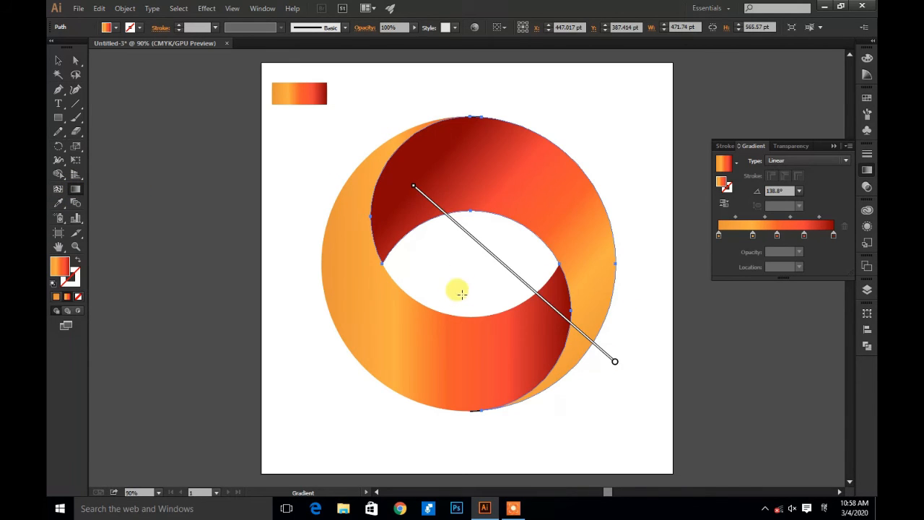
pyautogui.moveTo(289, 163); pyautogui.dragTo(472, 368)
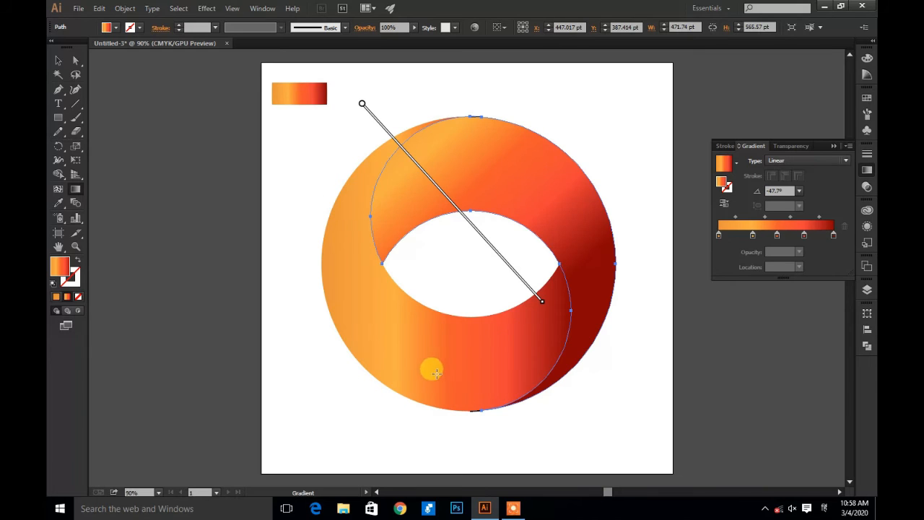
pyautogui.moveTo(607, 375); pyautogui.dragTo(428, 172)
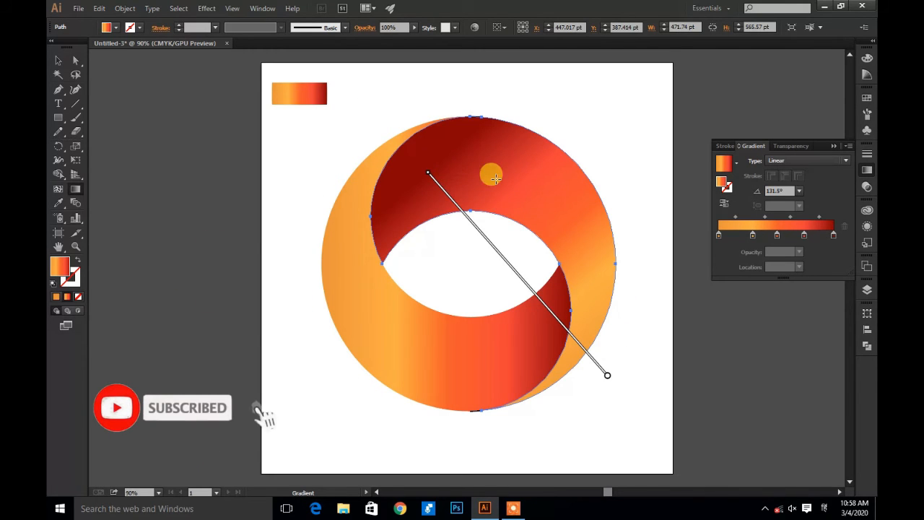
# Redirect the lower-left piece's gradient at about -29.8°, from orange at its upper left to dark red at its lower right, and deselect it.
pyautogui.click(59, 66)
pyautogui.click(430, 346)
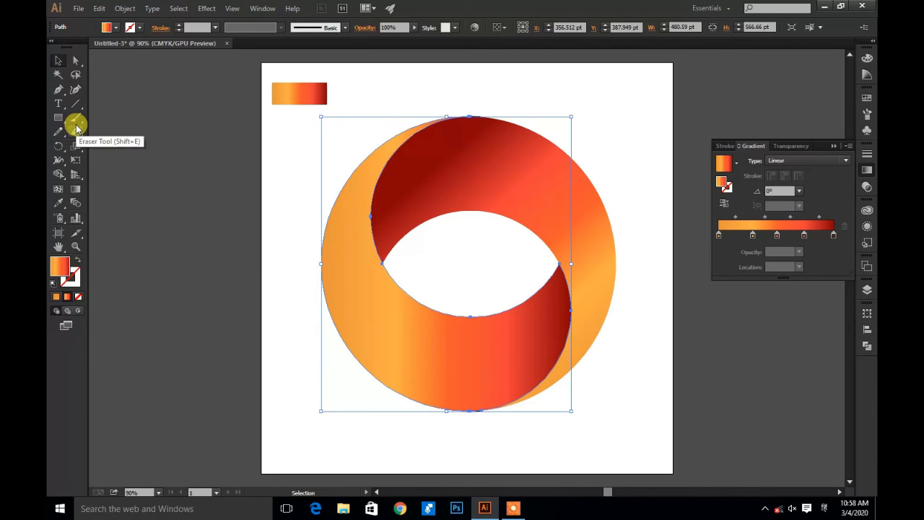
pyautogui.click(74, 189)
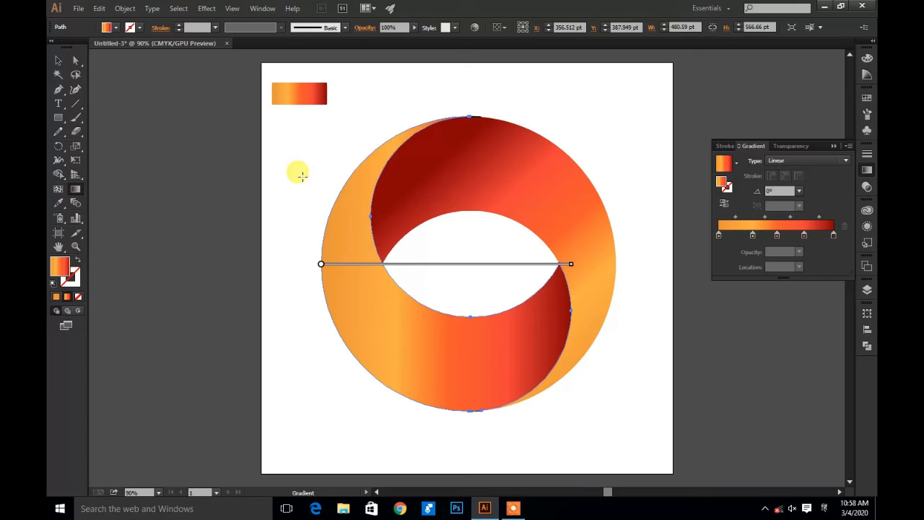
pyautogui.moveTo(303, 179)
pyautogui.mouseDown()
pyautogui.moveTo(489, 347)
pyautogui.moveTo(518, 357)
pyautogui.moveTo(541, 315)
pyautogui.mouseUp()
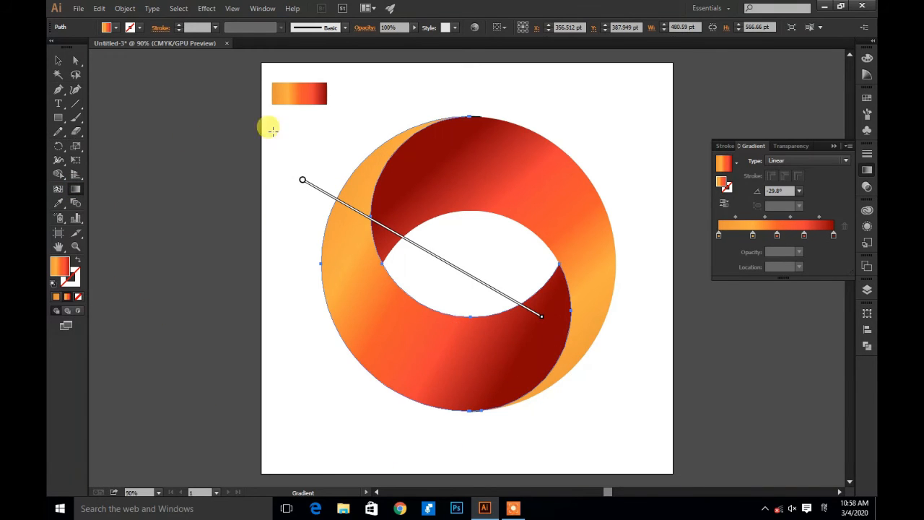
pyautogui.click(75, 60)
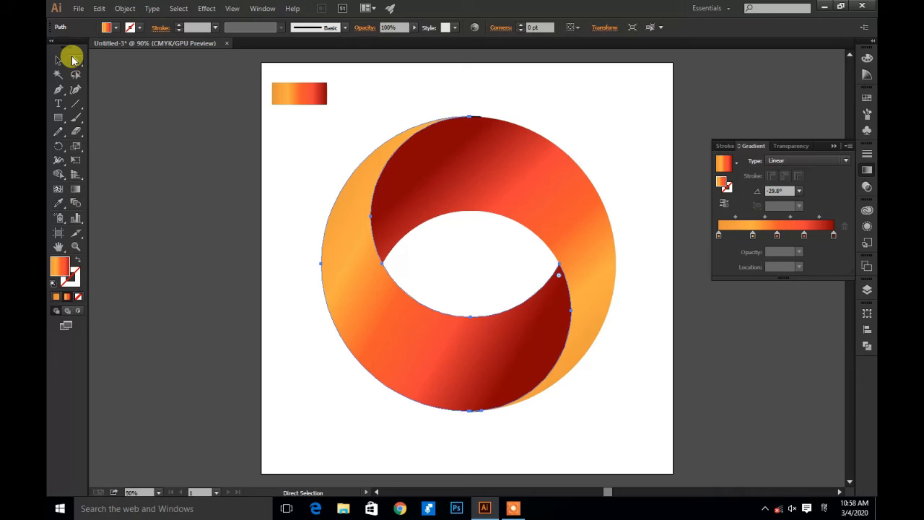
pyautogui.click(637, 204)
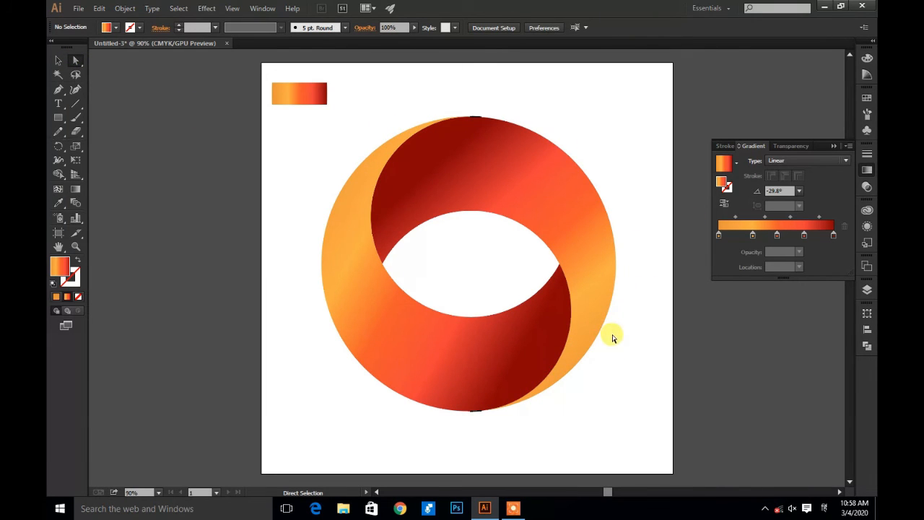
# Delete the small leftover black path segments at the bottom and top edges of the ring.
pyautogui.click(475, 410)
pyautogui.click(530, 442)
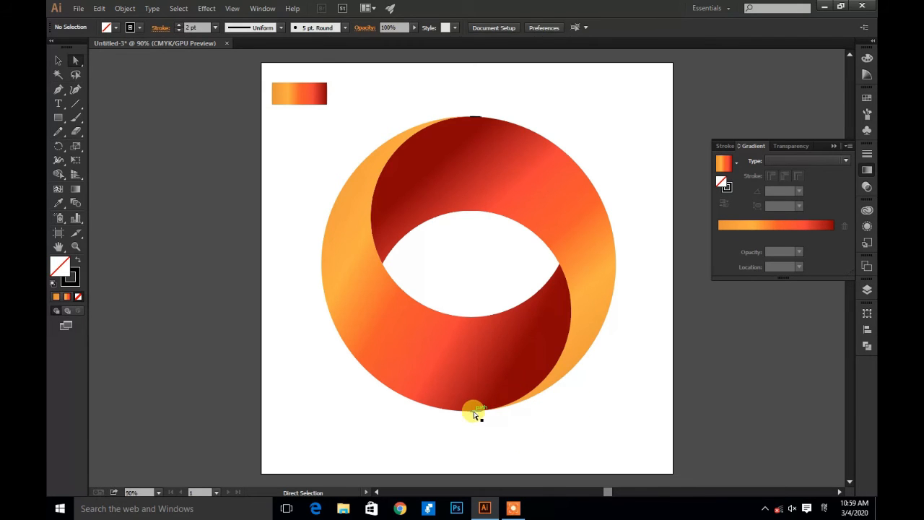
pyautogui.click(475, 412)
pyautogui.press('Delete')
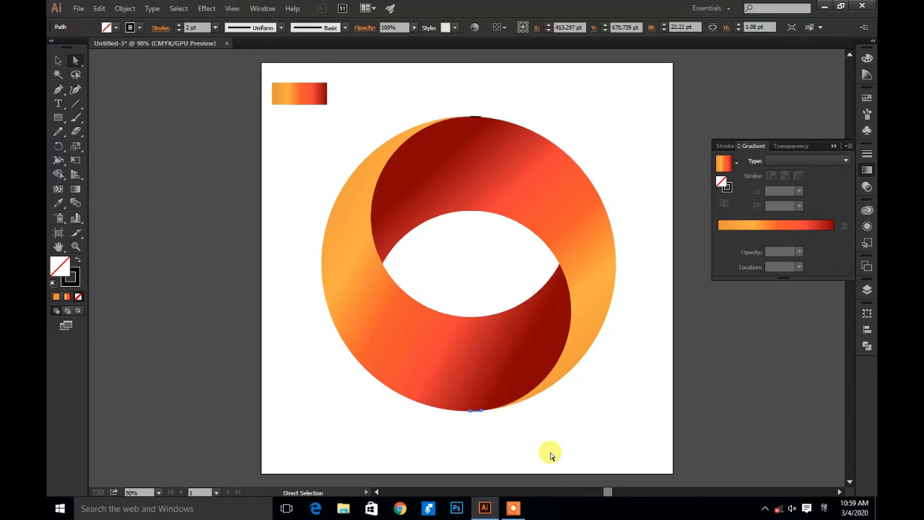
pyautogui.click(491, 425)
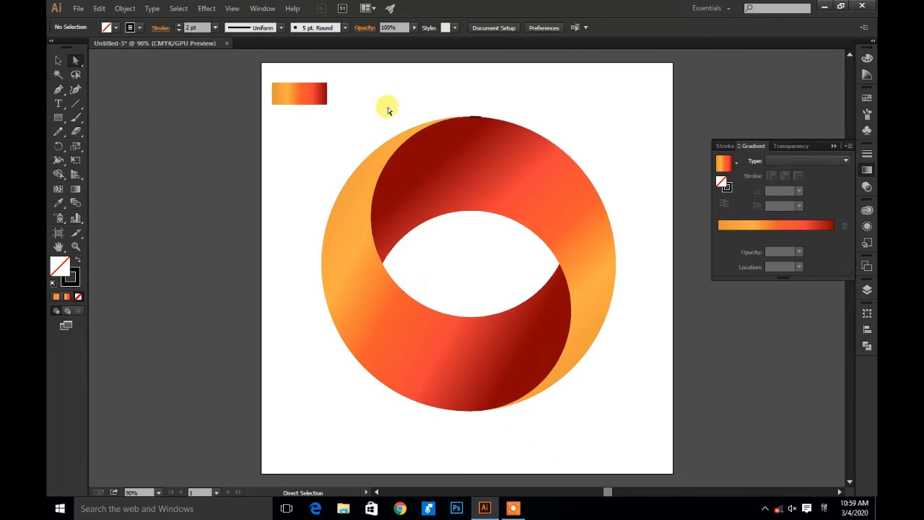
pyautogui.click(475, 117)
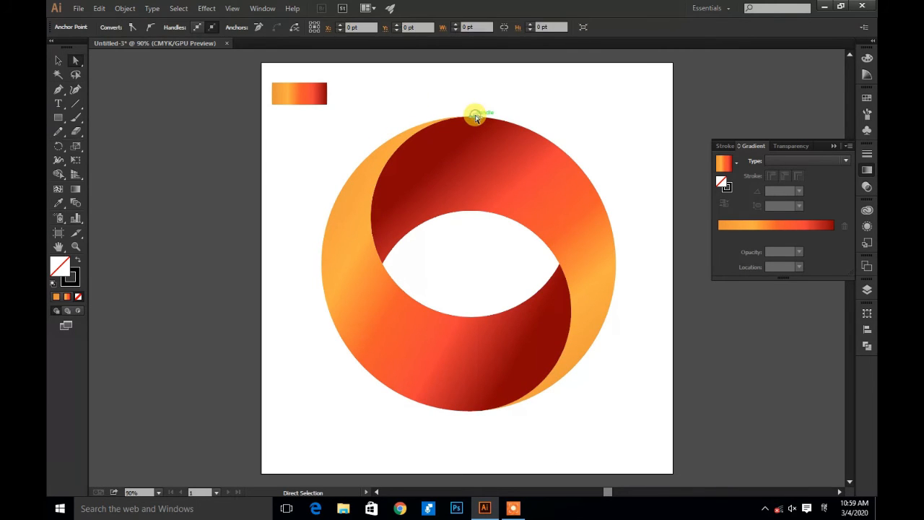
pyautogui.click(484, 119)
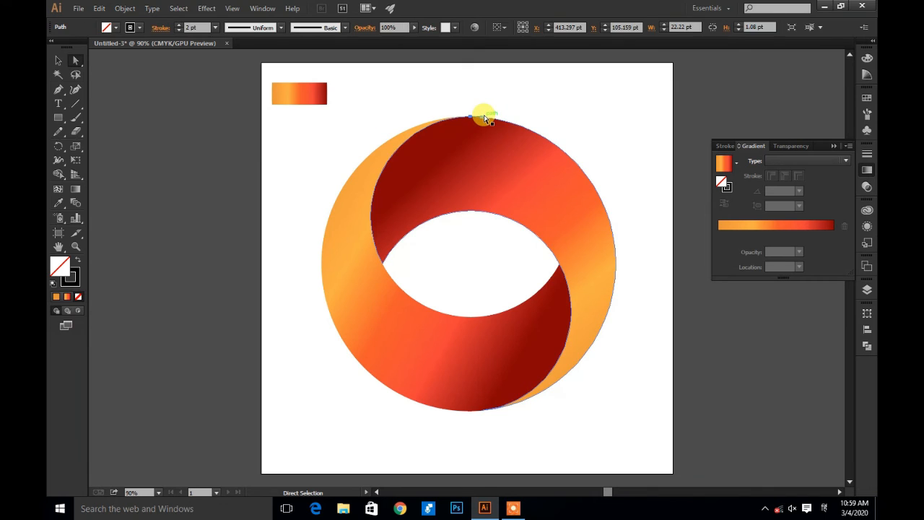
pyautogui.click(557, 117)
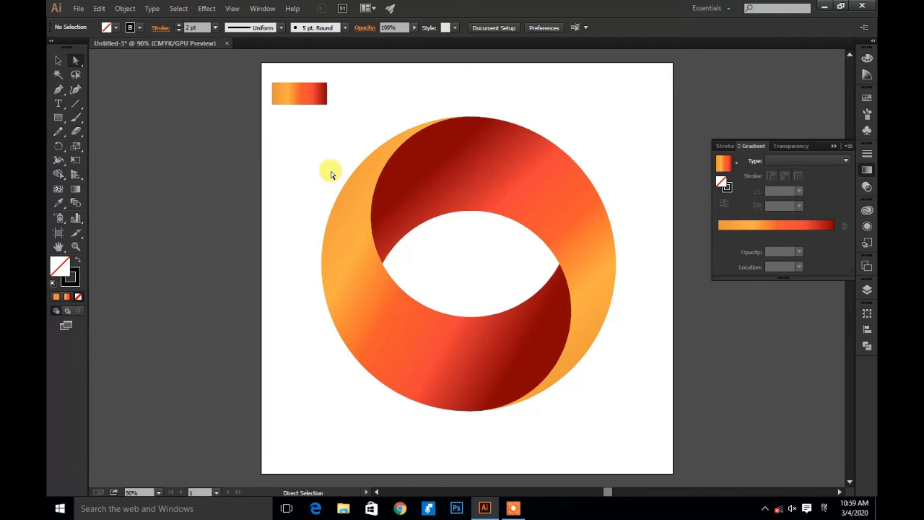
# Select both ring pieces and scale them down proportionally from the center to about 70% of their size.
pyautogui.click(59, 60)
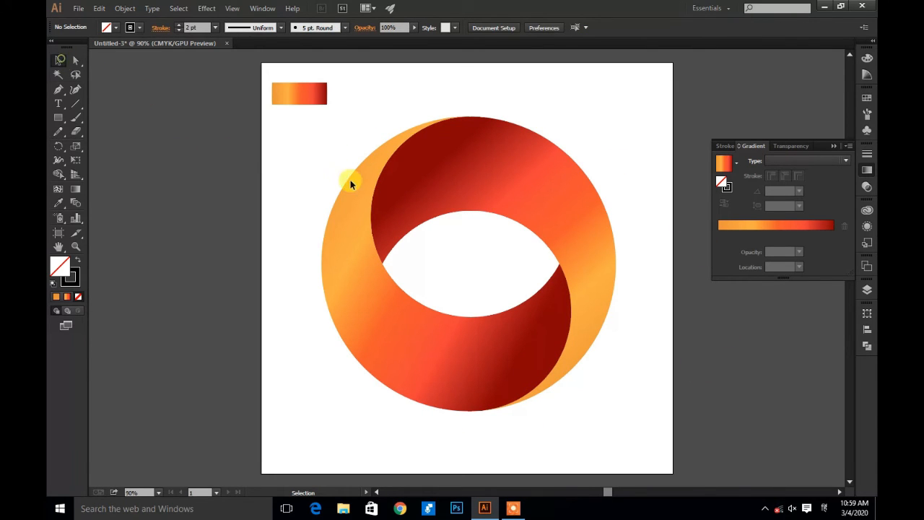
pyautogui.moveTo(327, 151); pyautogui.dragTo(618, 454)
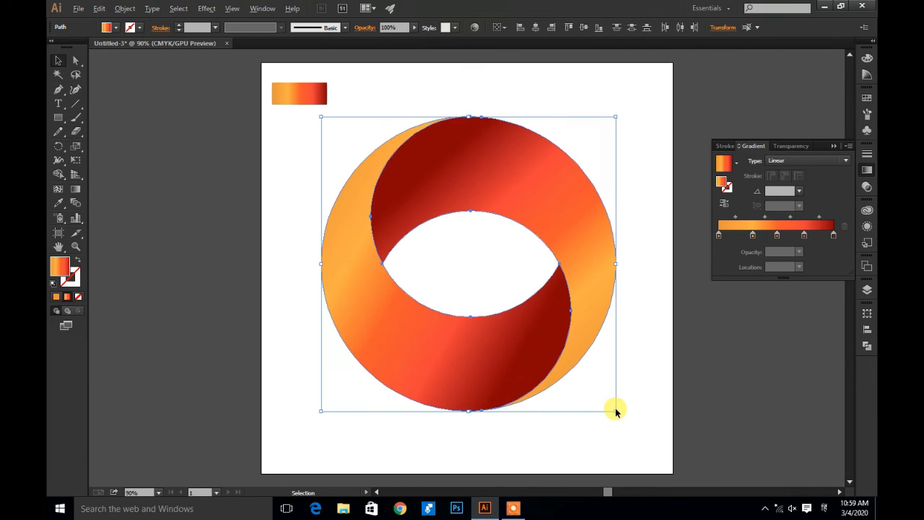
pyautogui.moveTo(615, 411); pyautogui.dragTo(604, 393)
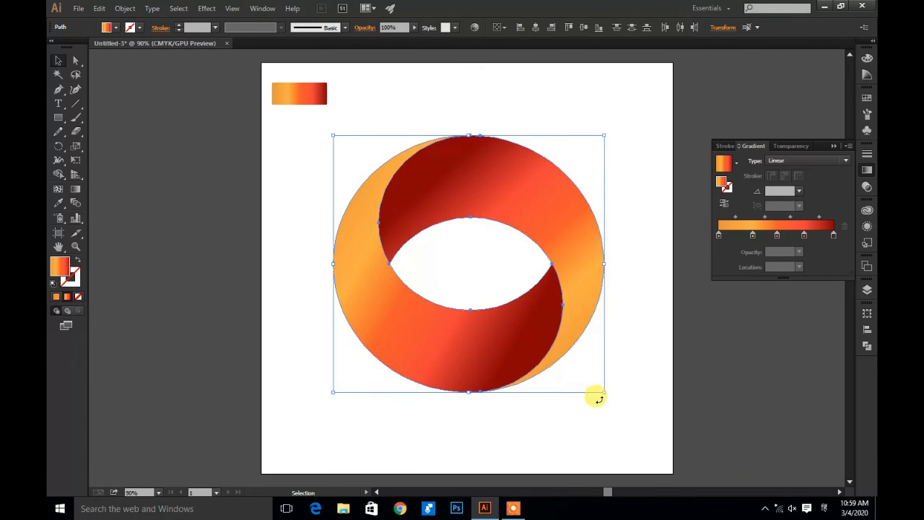
pyautogui.hotkey('ctrl', 'z')
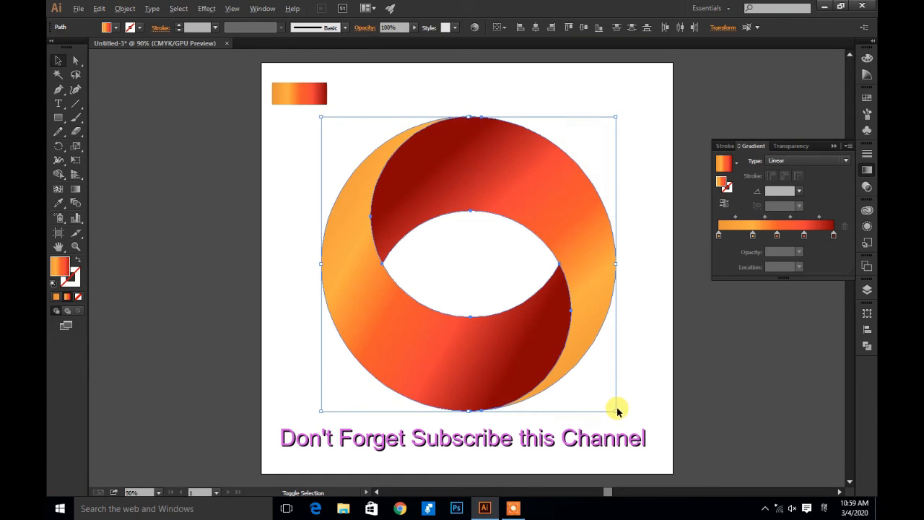
pyautogui.moveTo(613, 411); pyautogui.dragTo(570, 368)
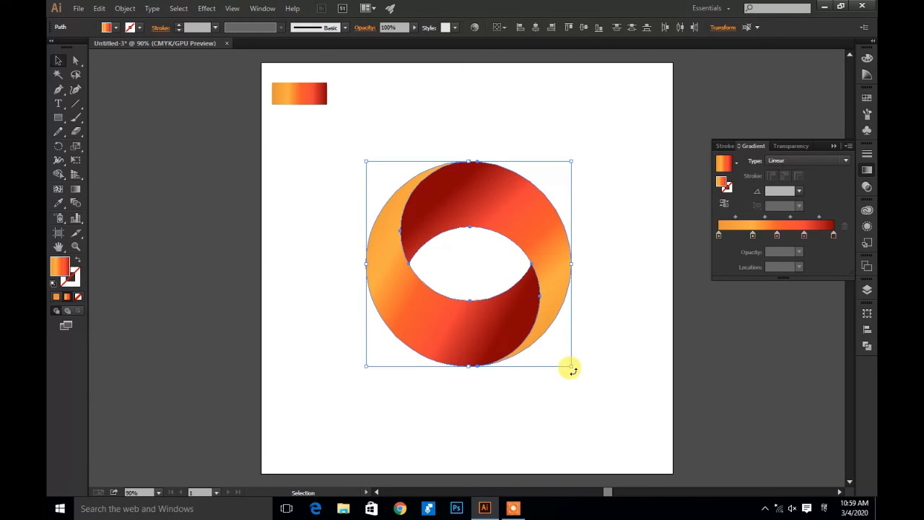
pyautogui.click(75, 61)
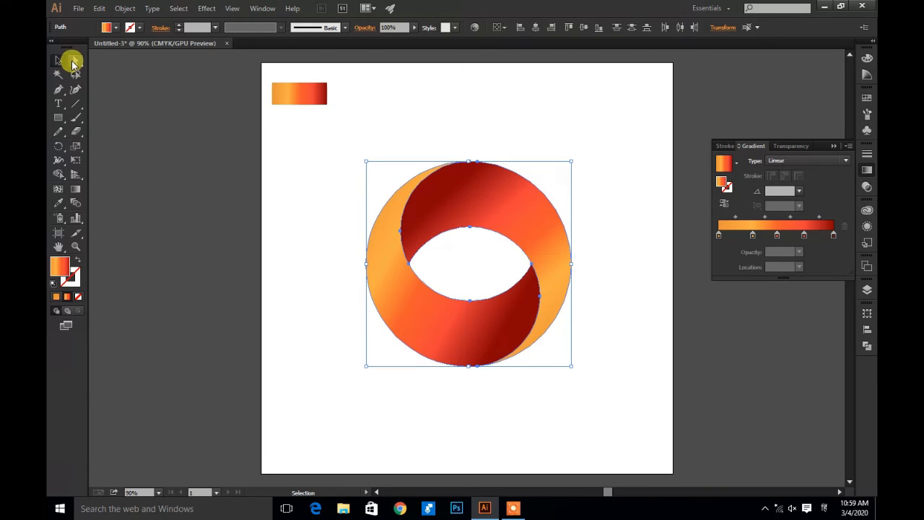
pyautogui.click(583, 182)
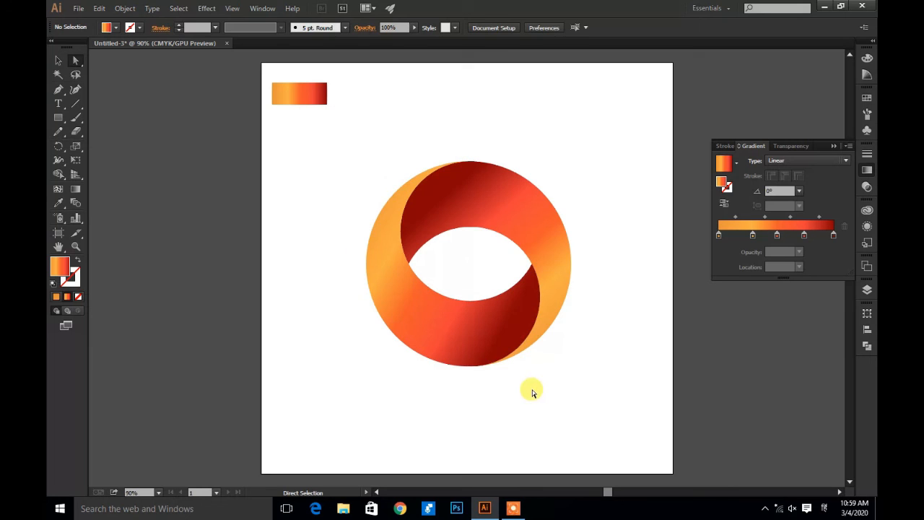
pyautogui.moveTo(345, 133); pyautogui.dragTo(592, 406)
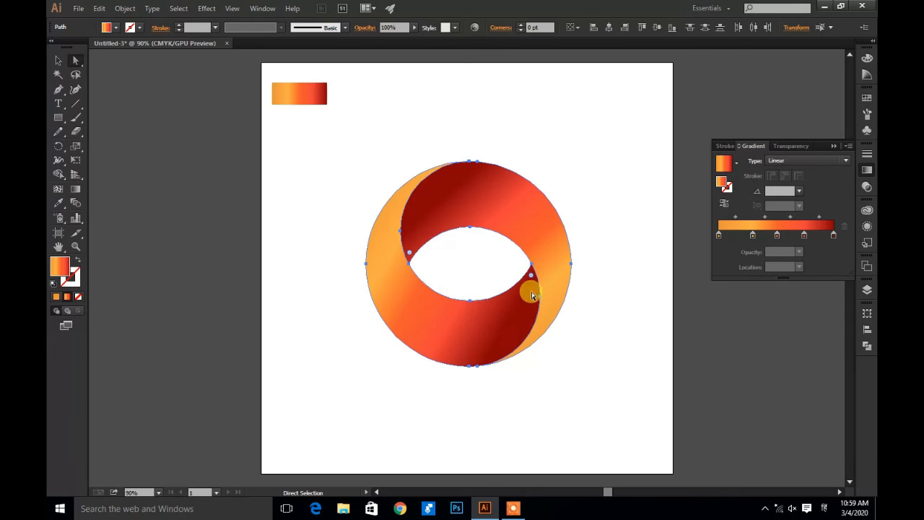
pyautogui.click(58, 60)
pyautogui.moveTo(362, 122); pyautogui.dragTo(616, 380)
pyautogui.rightClick(536, 233)
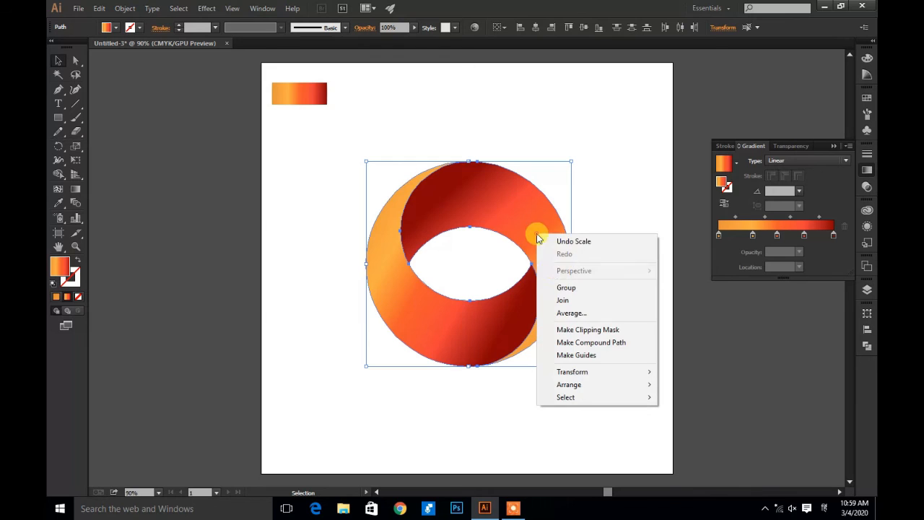
pyautogui.click(603, 168)
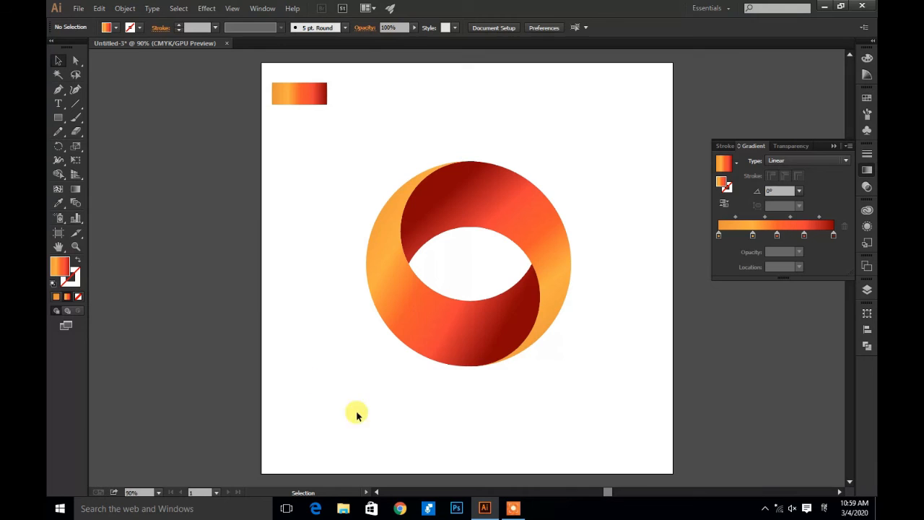
# Hide the gradient settings and delete the small gradient sample rectangle in the artboard's upper-left corner.
pyautogui.click(867, 170)
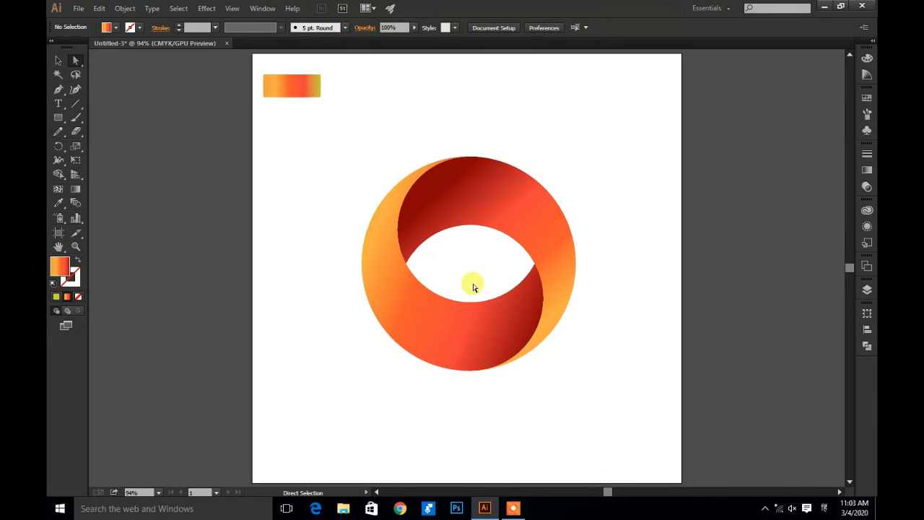
pyautogui.click(288, 84)
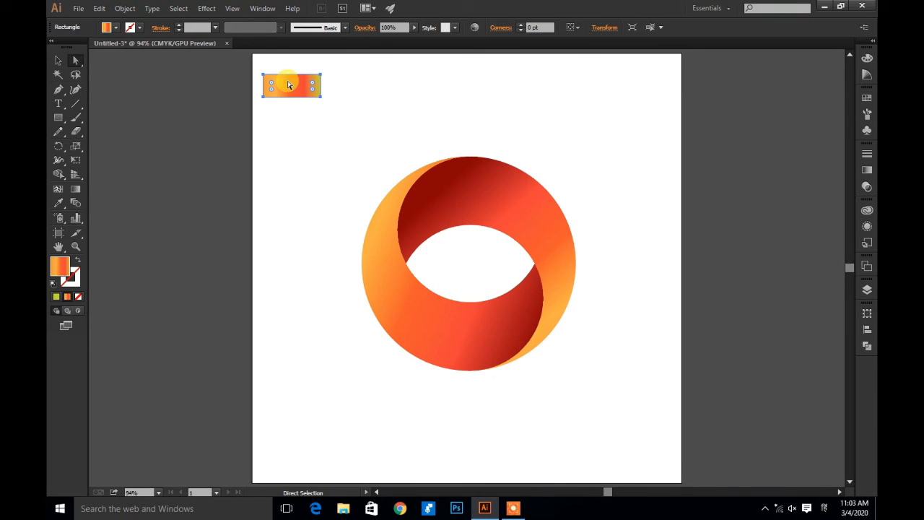
pyautogui.press('Delete')
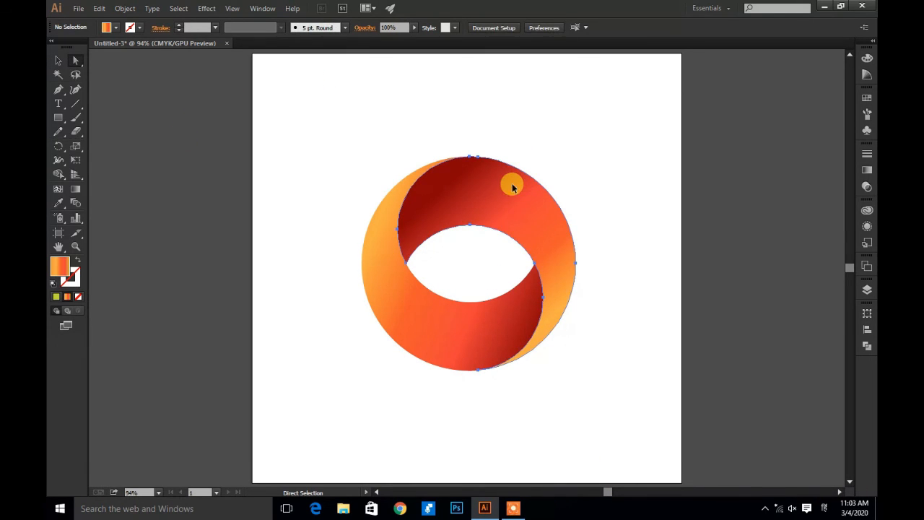
# Select both ring pieces, enlarge them proportionally from the center to about 638 pt wide, and deselect them.
pyautogui.moveTo(296, 147); pyautogui.dragTo(588, 368)
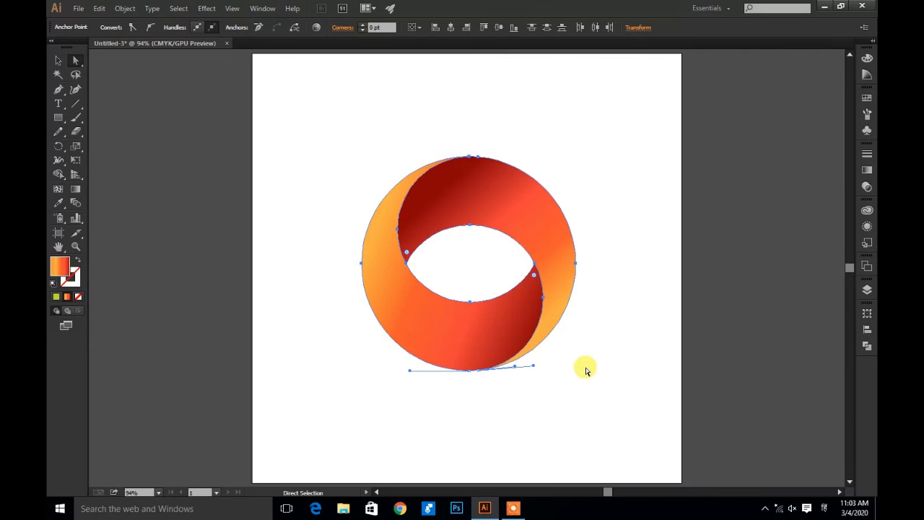
pyautogui.click(59, 62)
pyautogui.moveTo(329, 130); pyautogui.dragTo(642, 436)
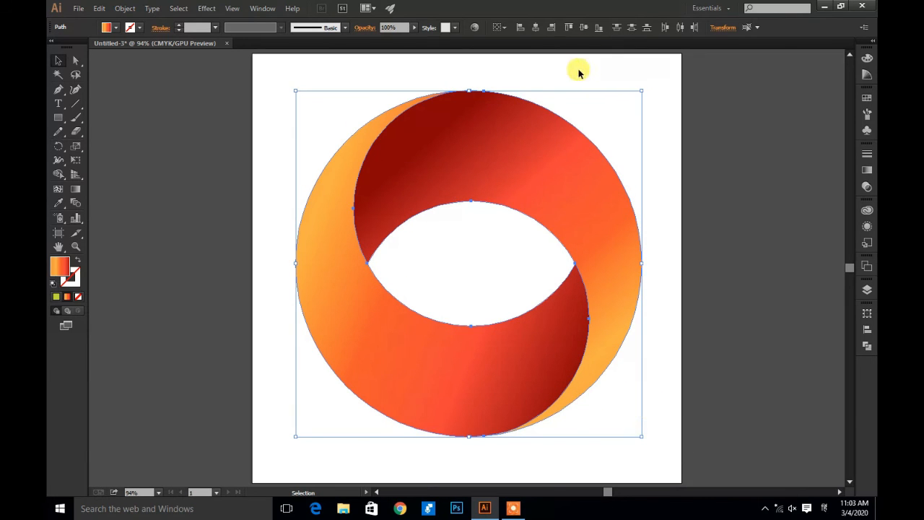
pyautogui.click(576, 70)
# Select both pieces of the enlarged ring, group them into one object, and deselect it.
pyautogui.click(76, 60)
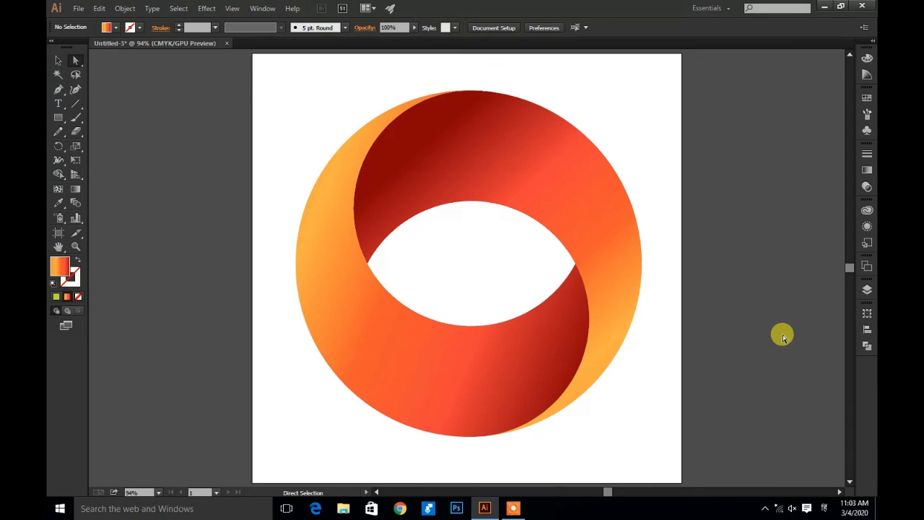
pyautogui.moveTo(345, 87); pyautogui.dragTo(653, 444)
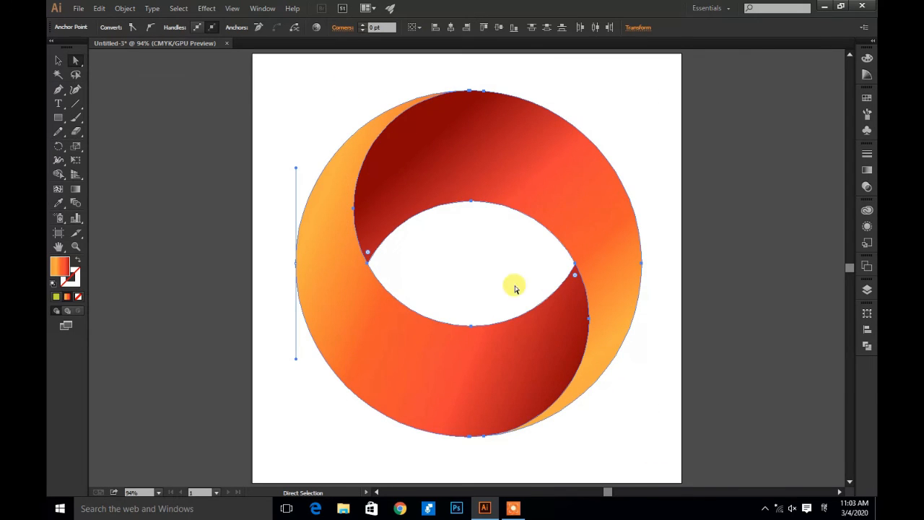
pyautogui.click(57, 60)
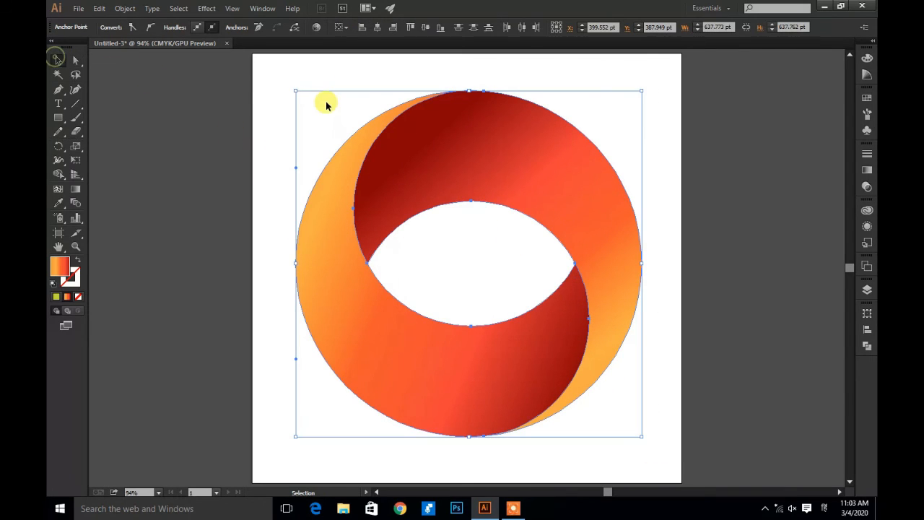
pyautogui.moveTo(283, 73); pyautogui.dragTo(655, 407)
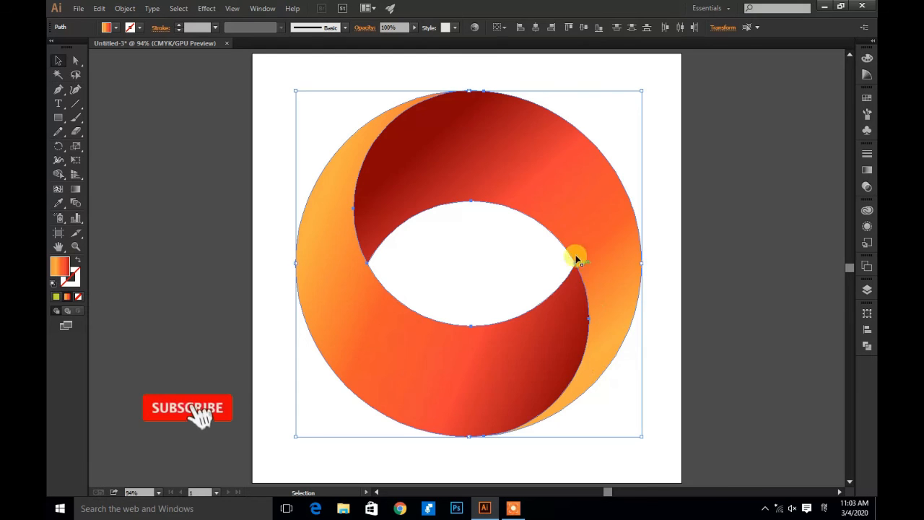
pyautogui.rightClick(566, 205)
pyautogui.click(605, 257)
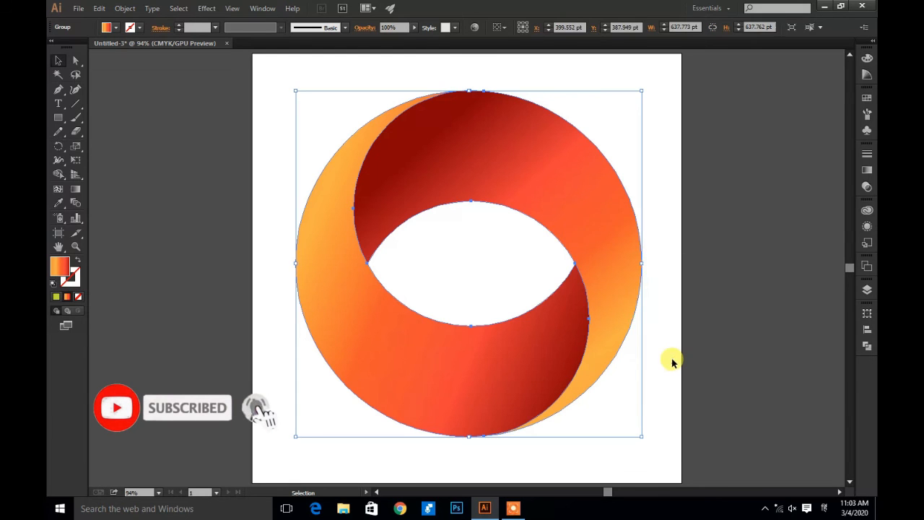
pyautogui.click(672, 363)
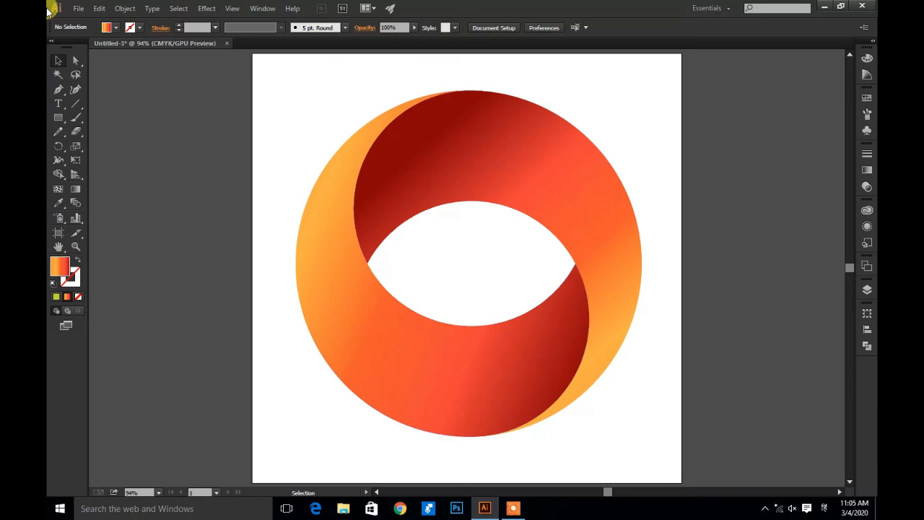
# Start a Save for Web export of the logo with PNG-24 as the file format.
pyautogui.click(78, 8)
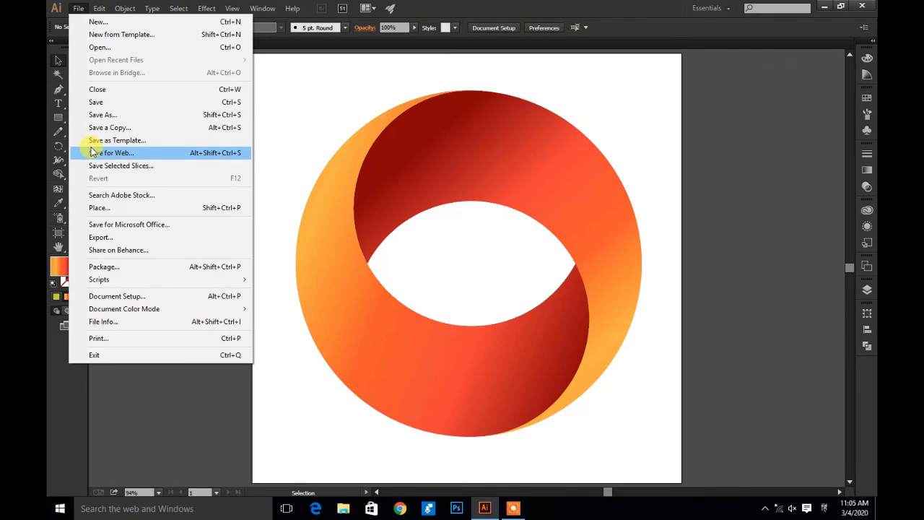
pyautogui.click(113, 153)
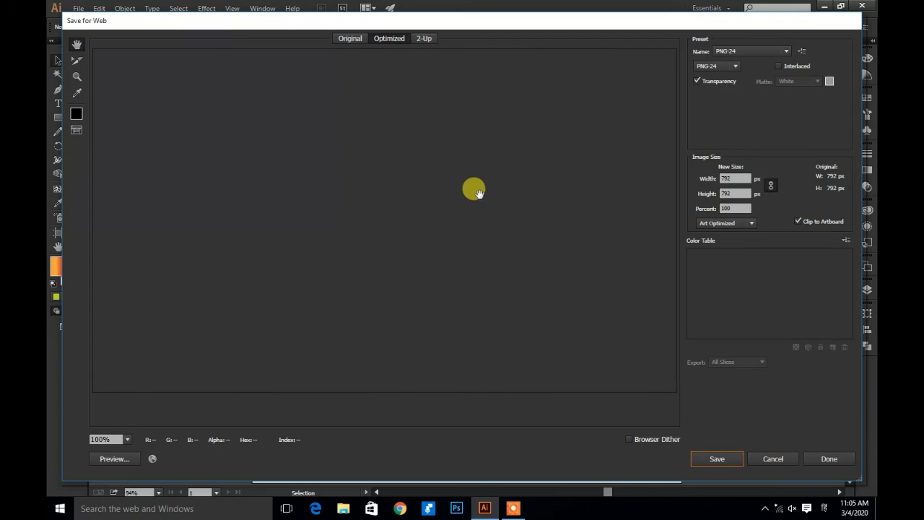
pyautogui.click(718, 65)
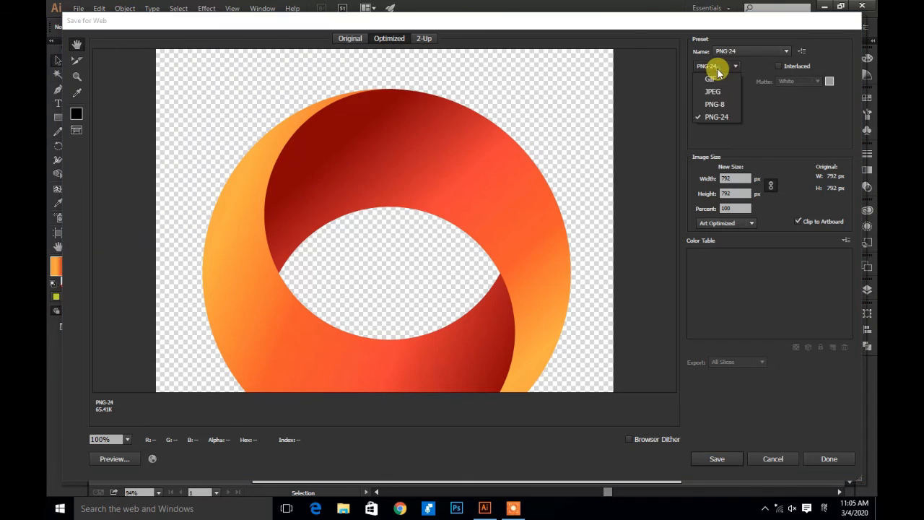
pyautogui.click(708, 120)
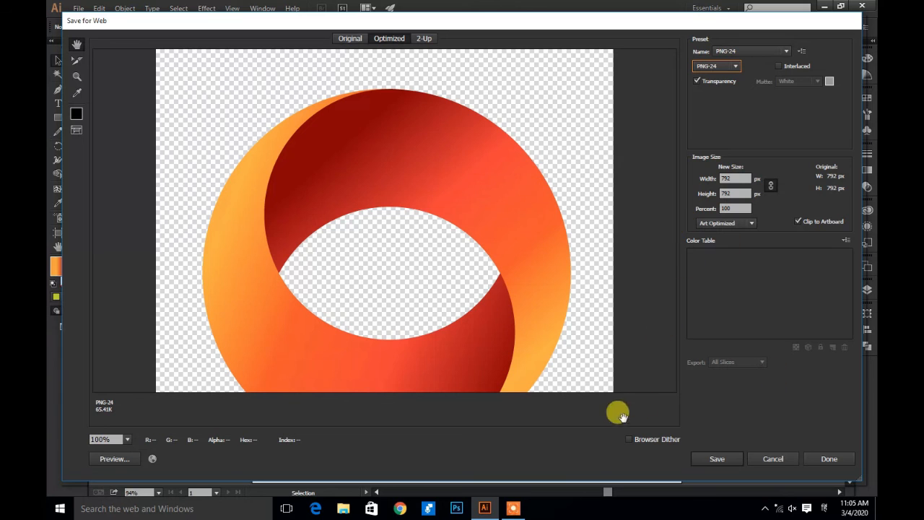
# Save the optimized image to the Desktop under the file name 12223.
pyautogui.click(713, 460)
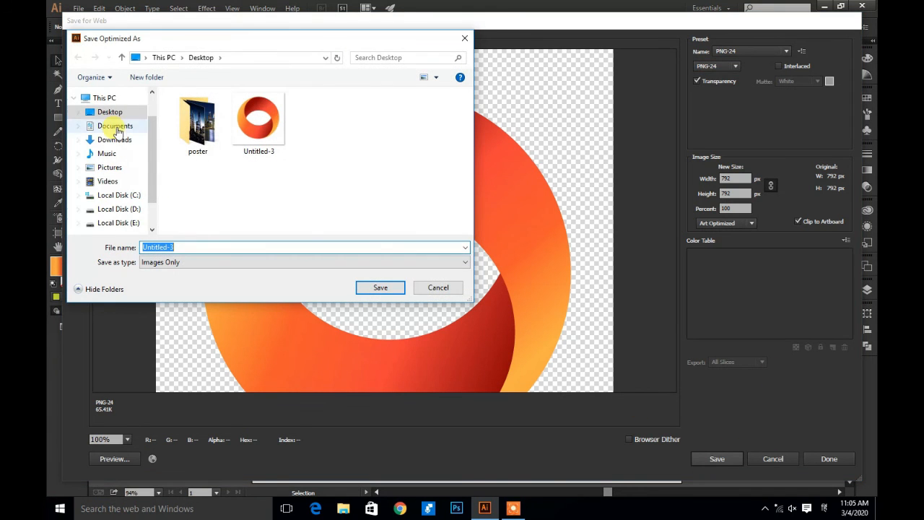
pyautogui.click(112, 115)
pyautogui.click(179, 247)
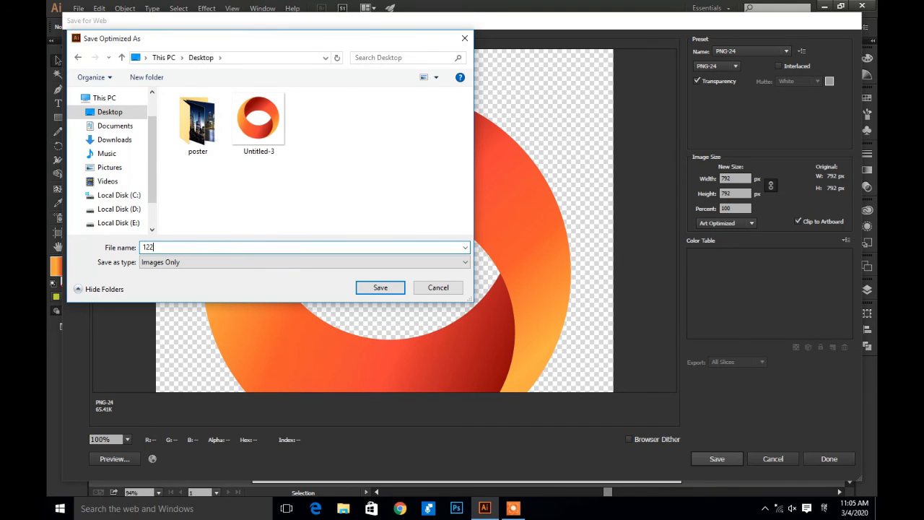
pyautogui.write('12223')
pyautogui.click(379, 288)
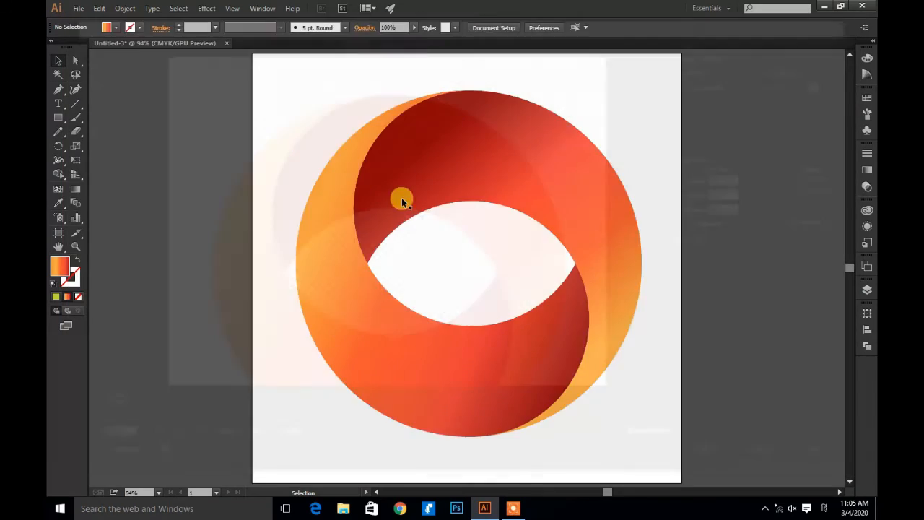
# Switch to the Windows desktop and open the Untitled-3 image in Photos to view the exported logo.
pyautogui.click(826, 9)
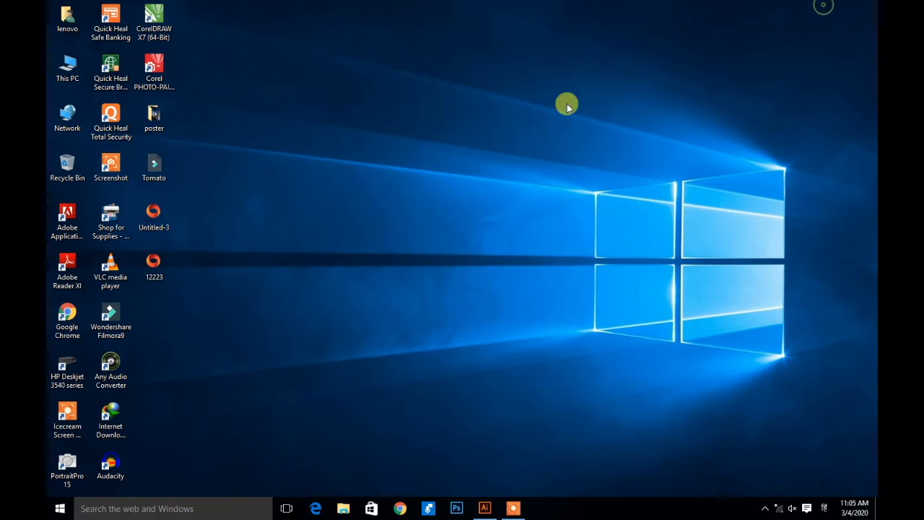
pyautogui.doubleClick(165, 220)
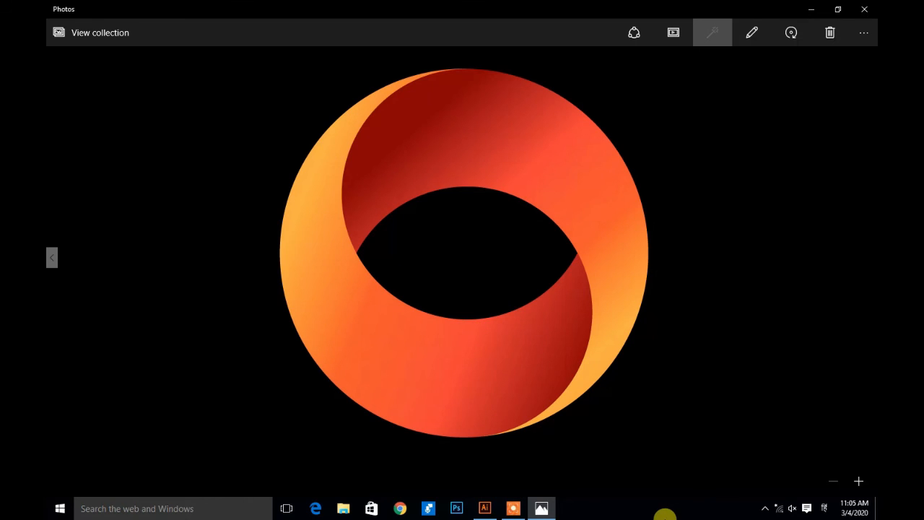
pyautogui.click(766, 509)
pyautogui.click(765, 508)
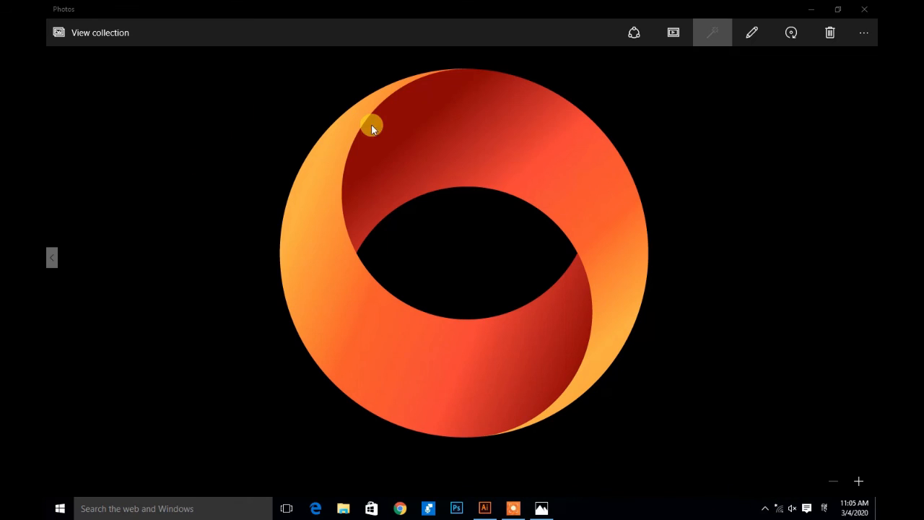